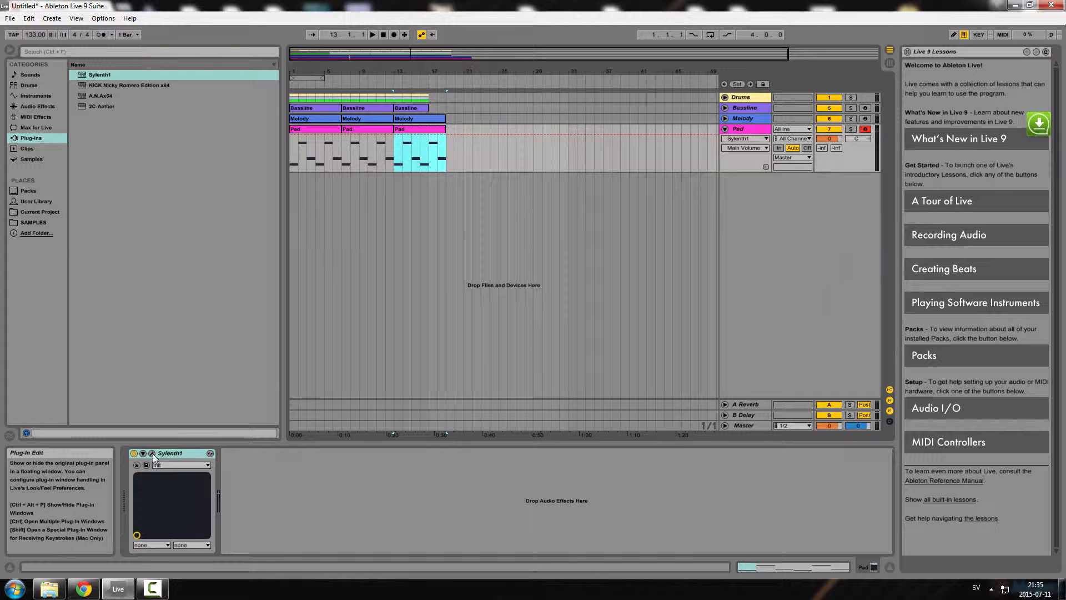
Open the Sylenth1 plugin window of the Pad track and move it into the middle of the screen
click(152, 454)
drag(695, 188, 583, 190)
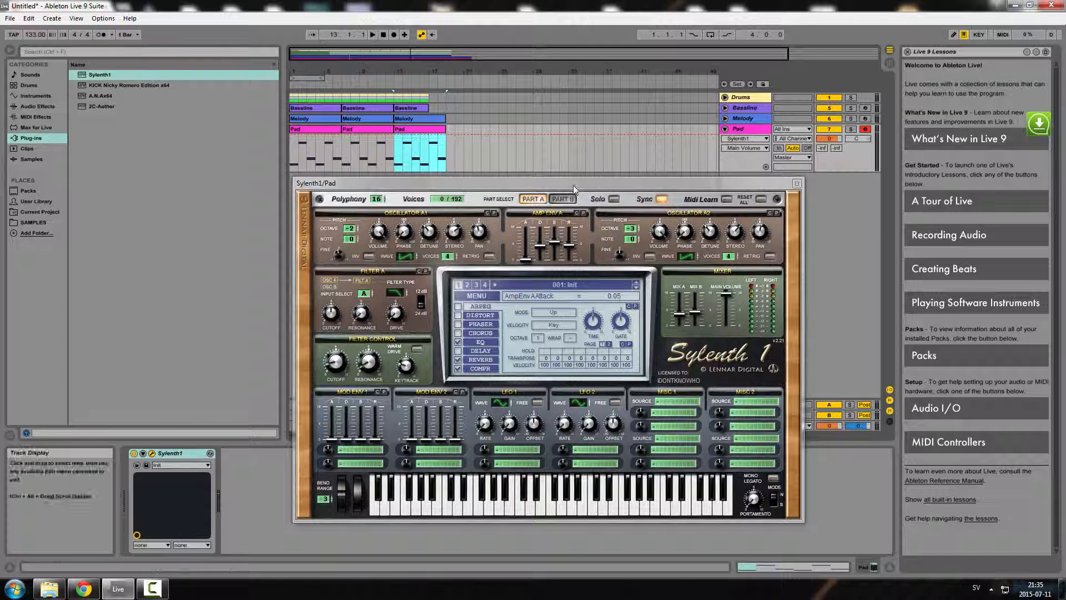
drag(576, 184, 558, 195)
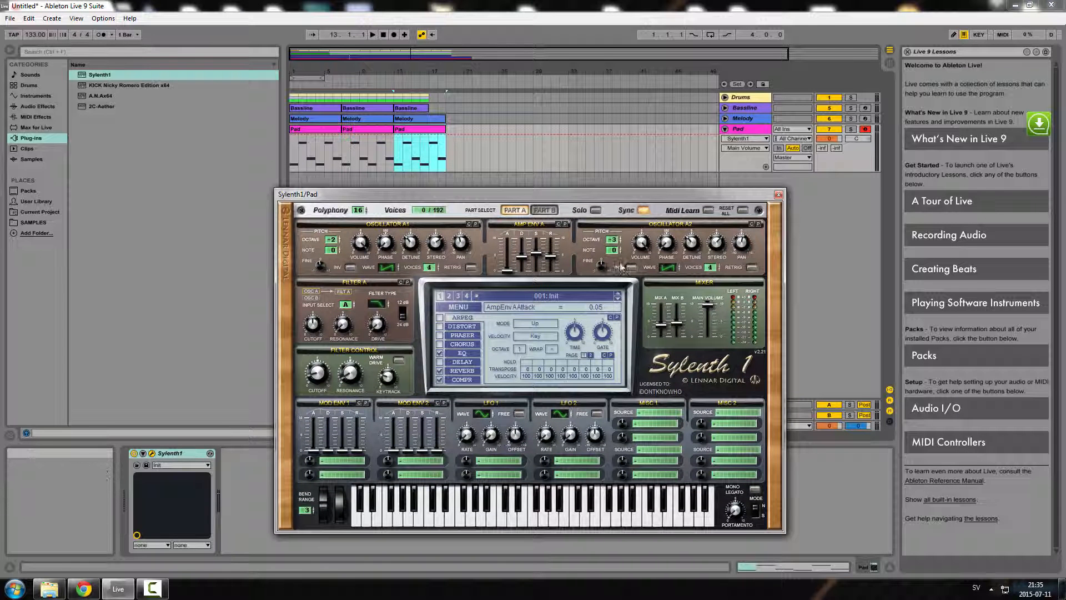
Switch Sylenth1 to Part B, change Oscillator B2's waveform and set its voices to 1, auditioning a note
click(544, 210)
click(669, 268)
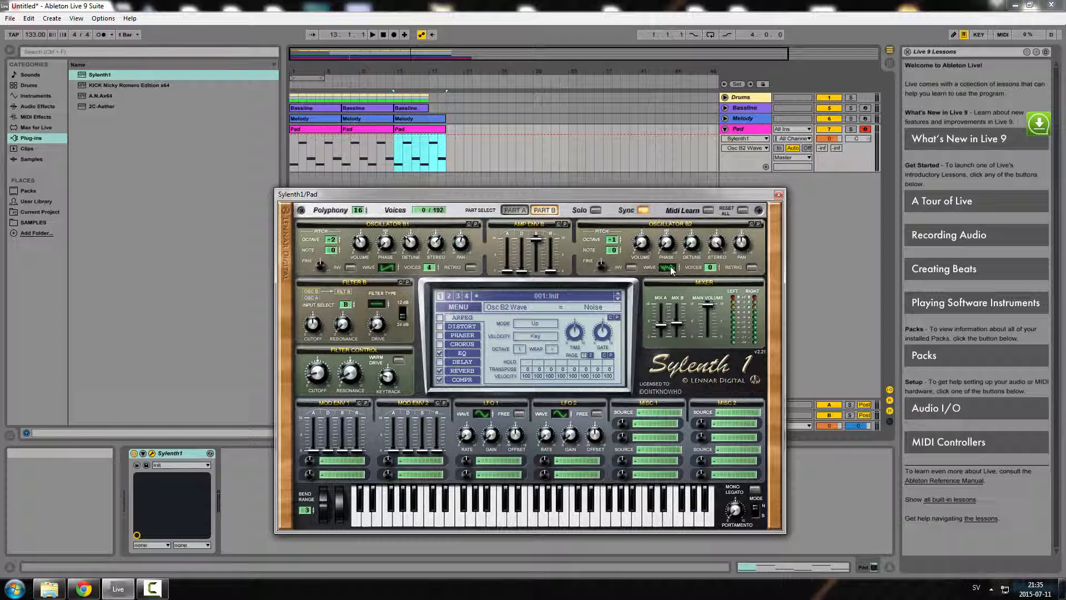
drag(710, 270, 710, 260)
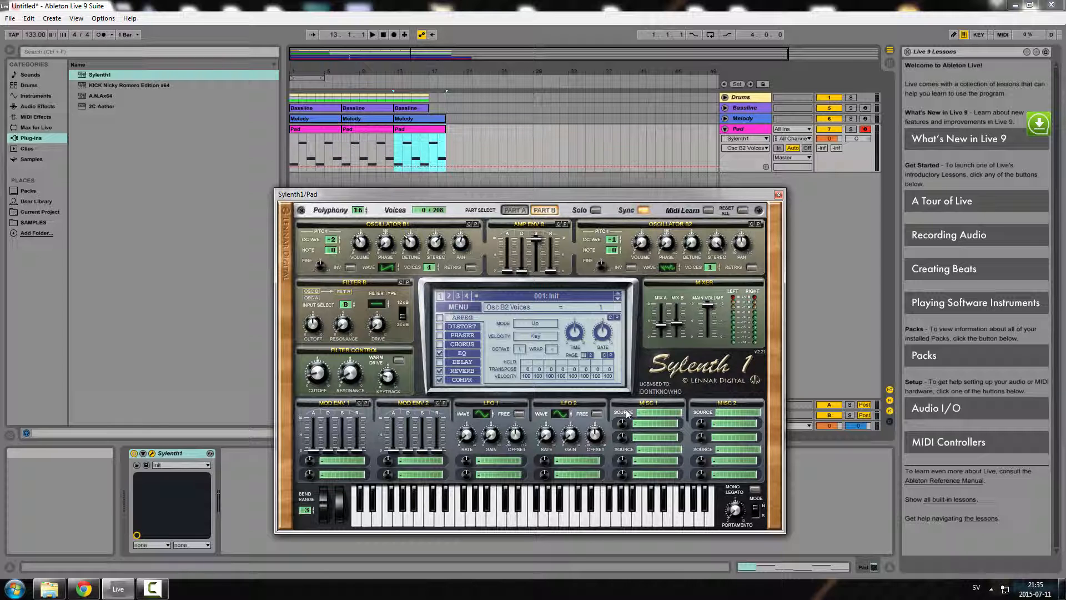
click(591, 525)
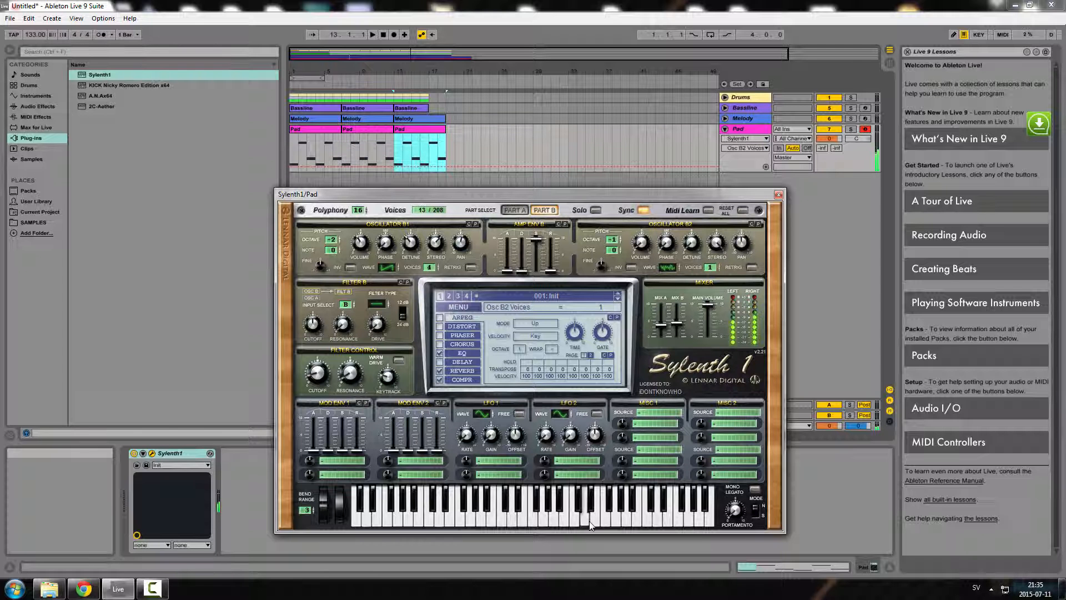
click(669, 269)
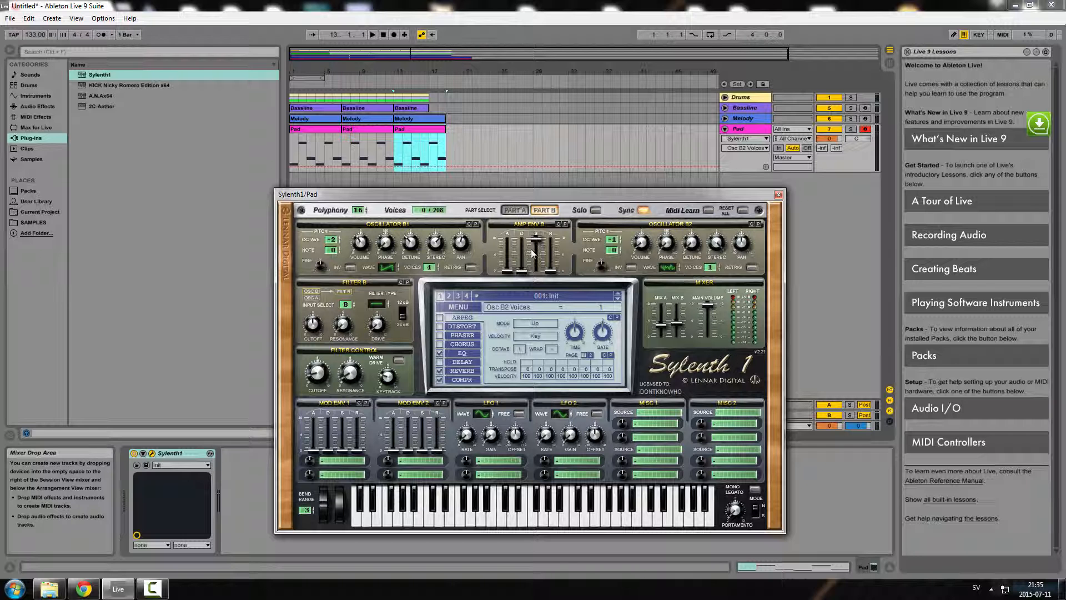
Toggle between Part A and Part B to compare the two parts' settings
click(542, 215)
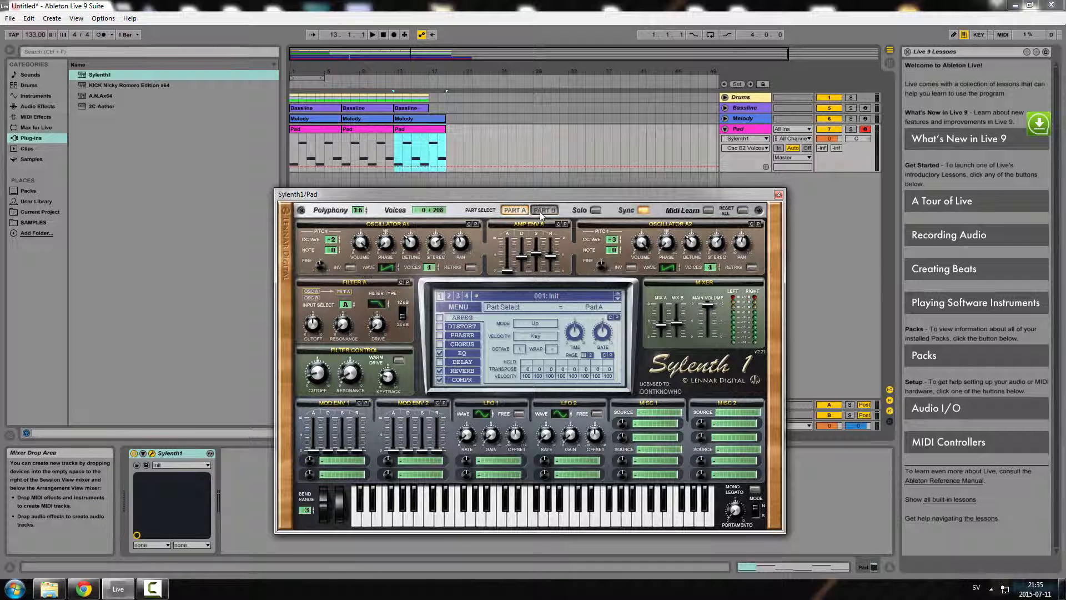
click(541, 211)
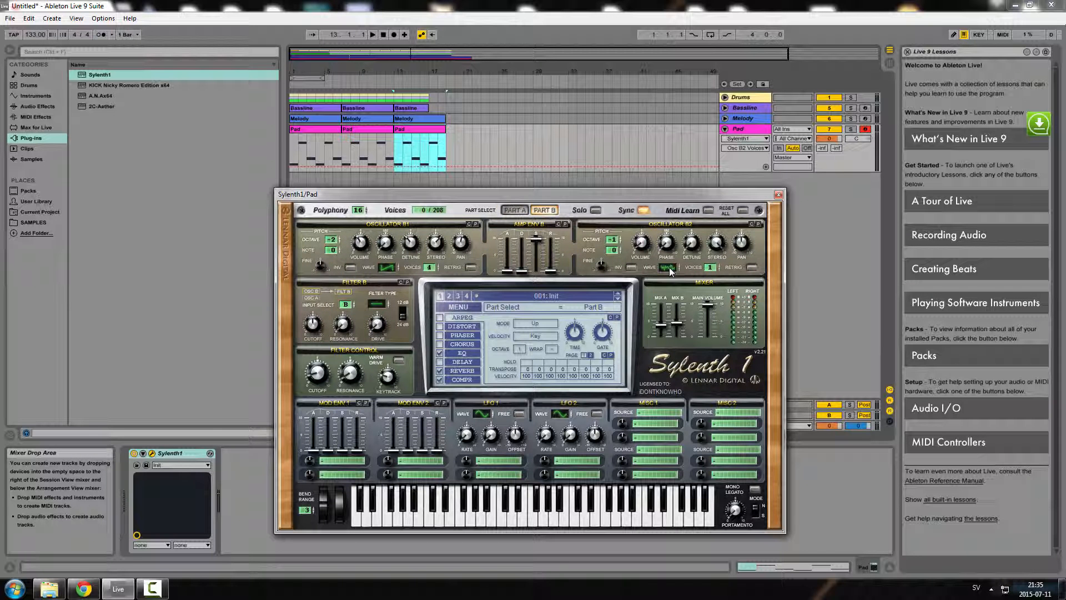
click(516, 212)
click(537, 211)
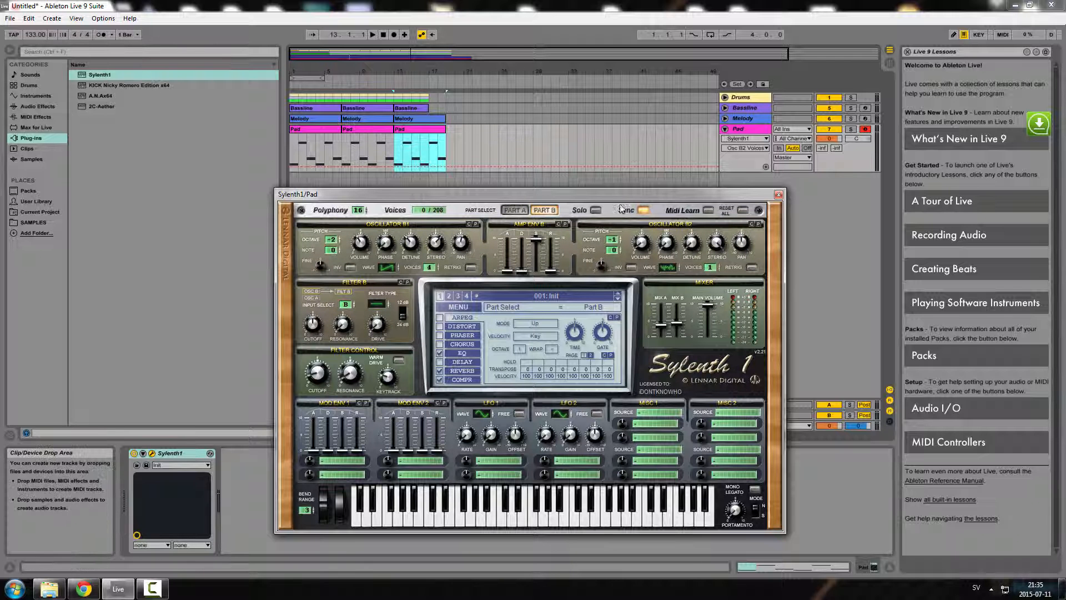
drag(608, 194, 611, 190)
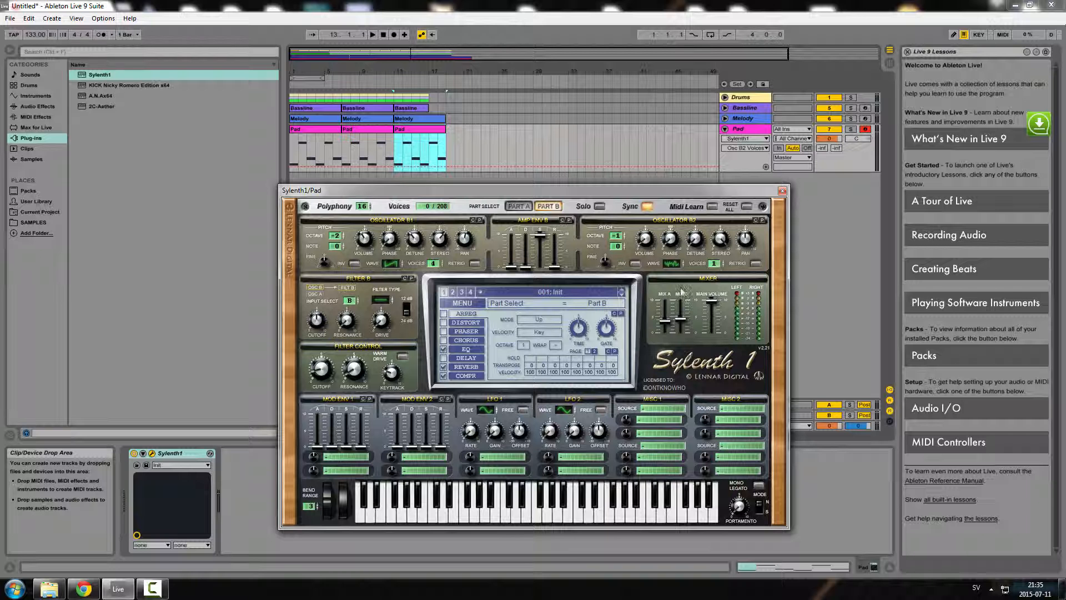
Audition several notes on the keyboard and set Oscillator B2's voices in Part B to 0
click(630, 520)
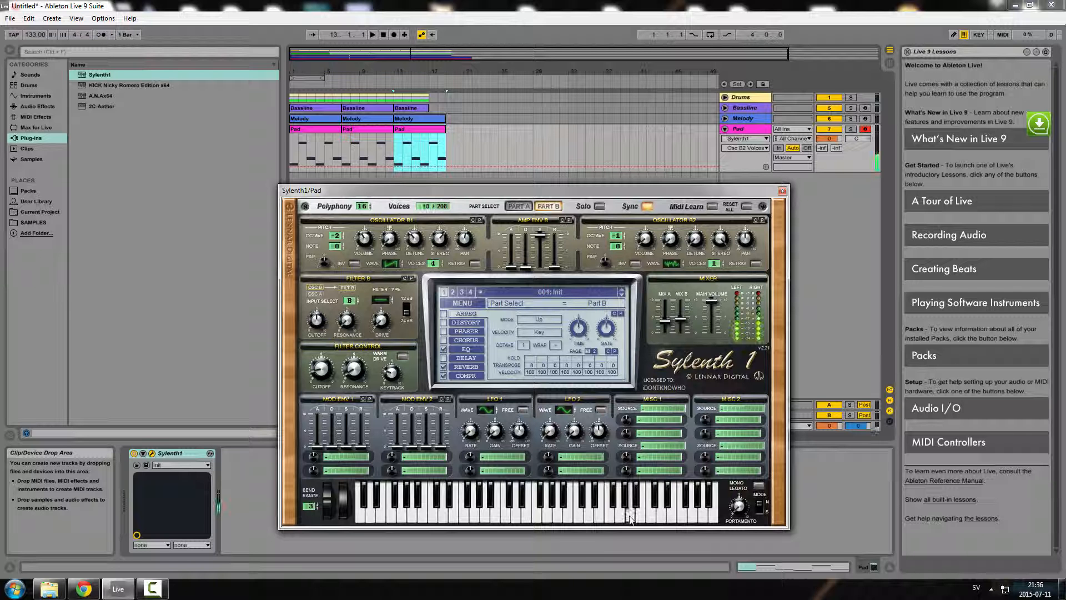
click(568, 519)
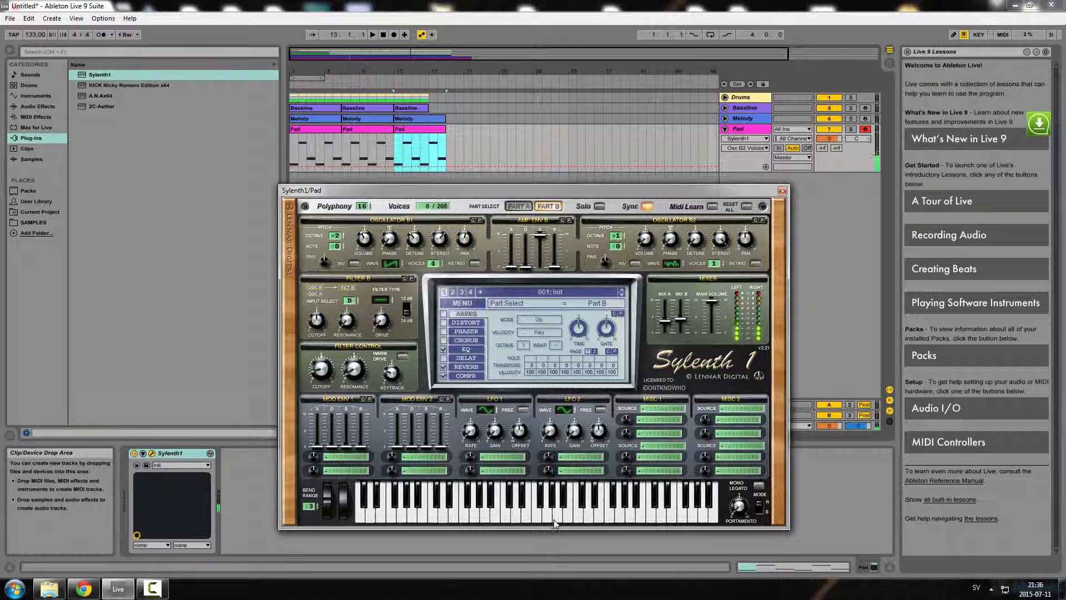
click(447, 516)
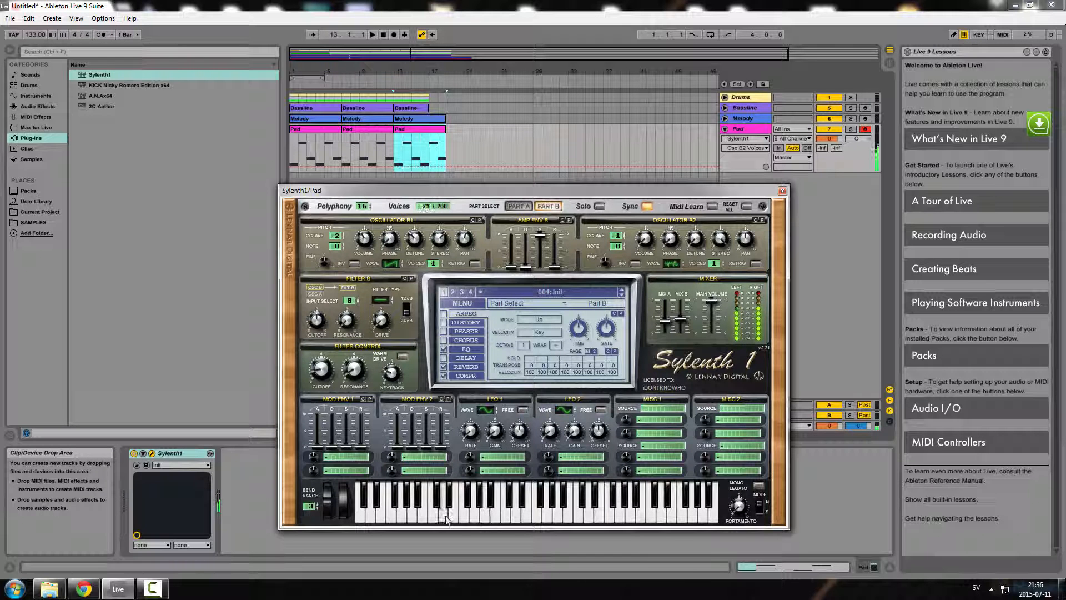
click(521, 522)
click(436, 514)
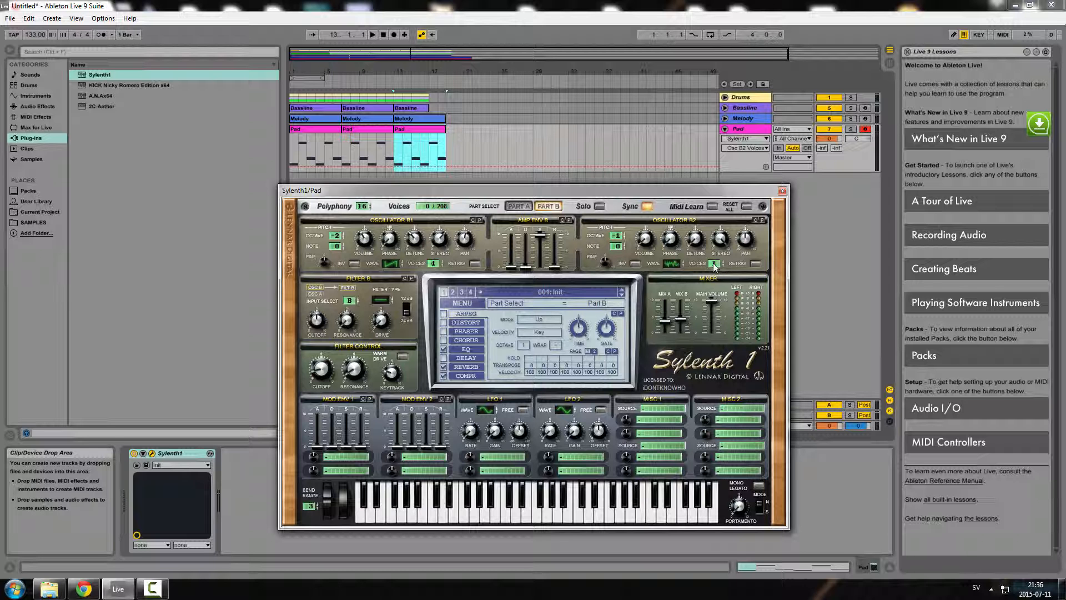
drag(714, 267, 715, 271)
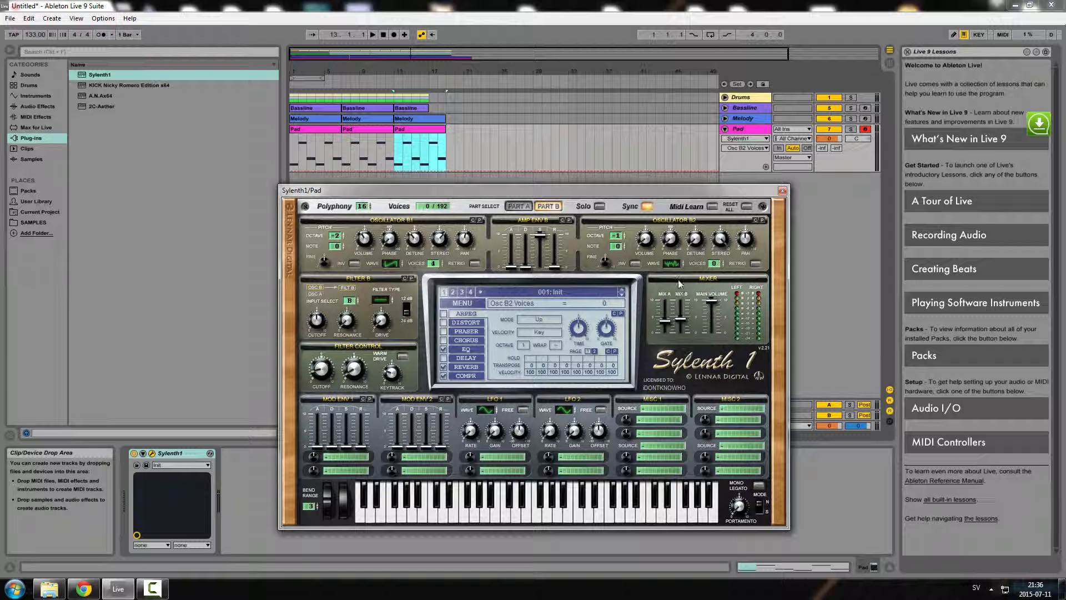
click(528, 516)
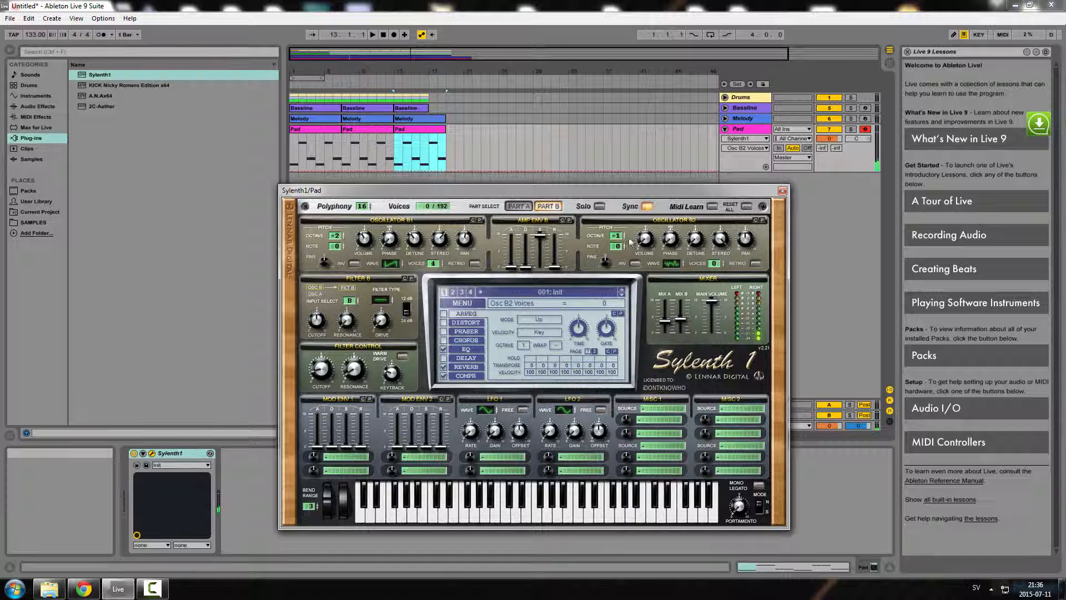
Switch back and forth between Part A and Part B, ending on Part A
click(520, 206)
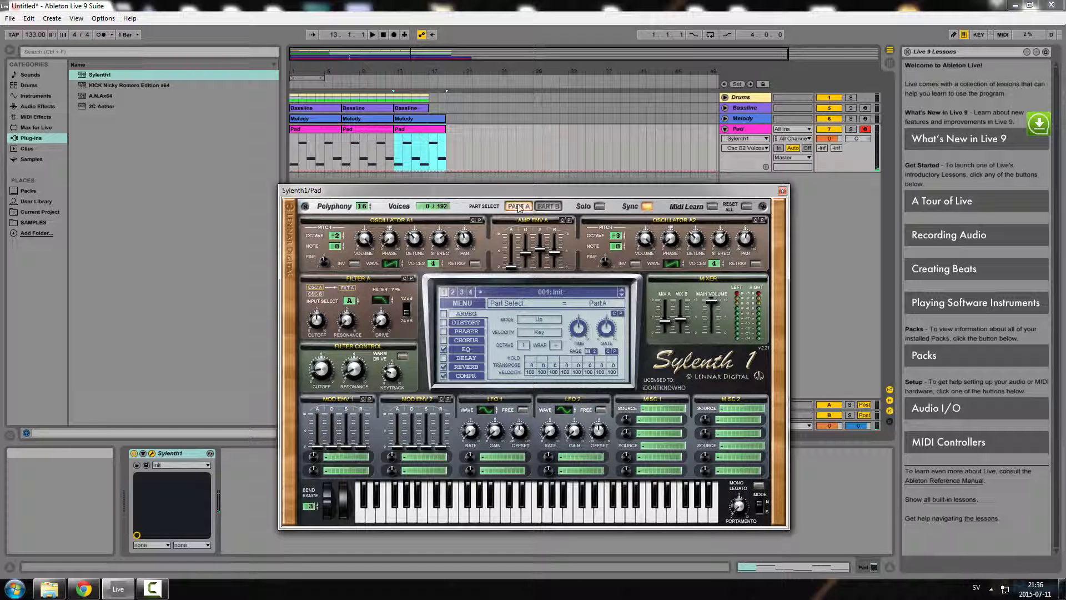
click(548, 206)
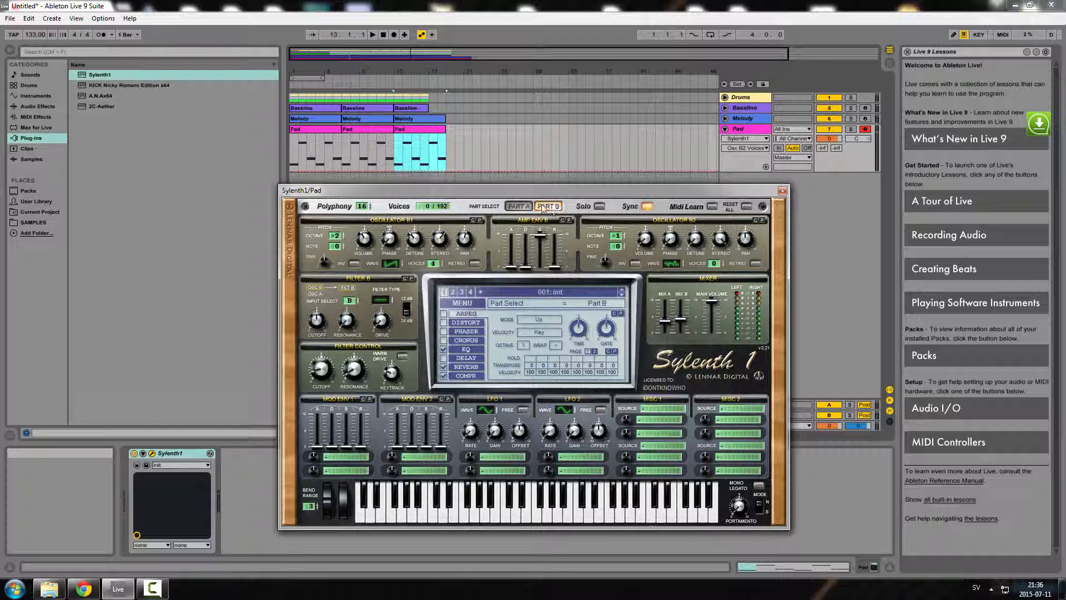
click(522, 206)
click(559, 205)
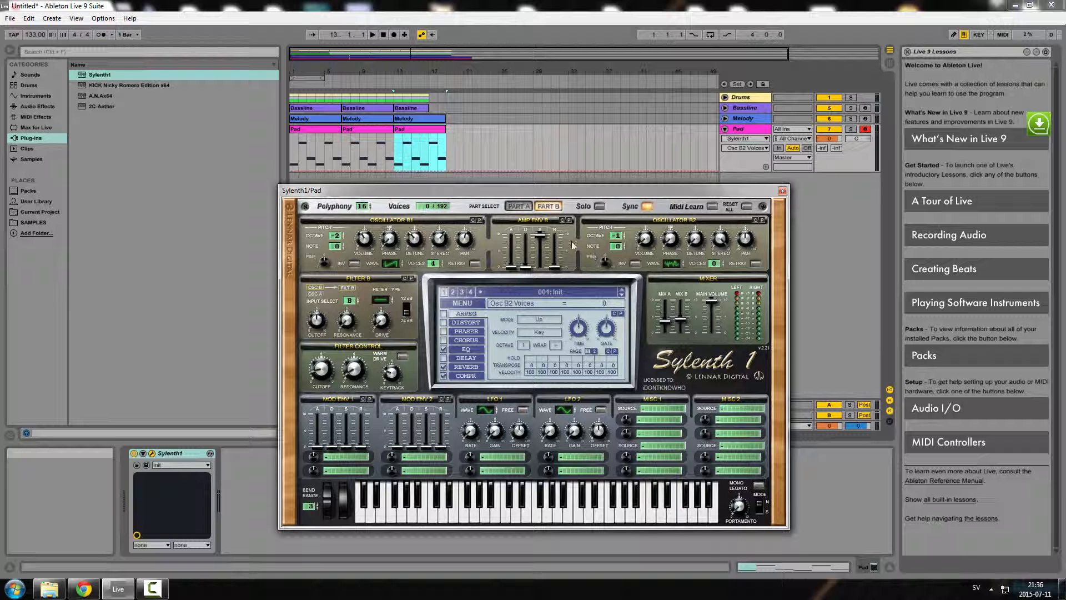
click(520, 206)
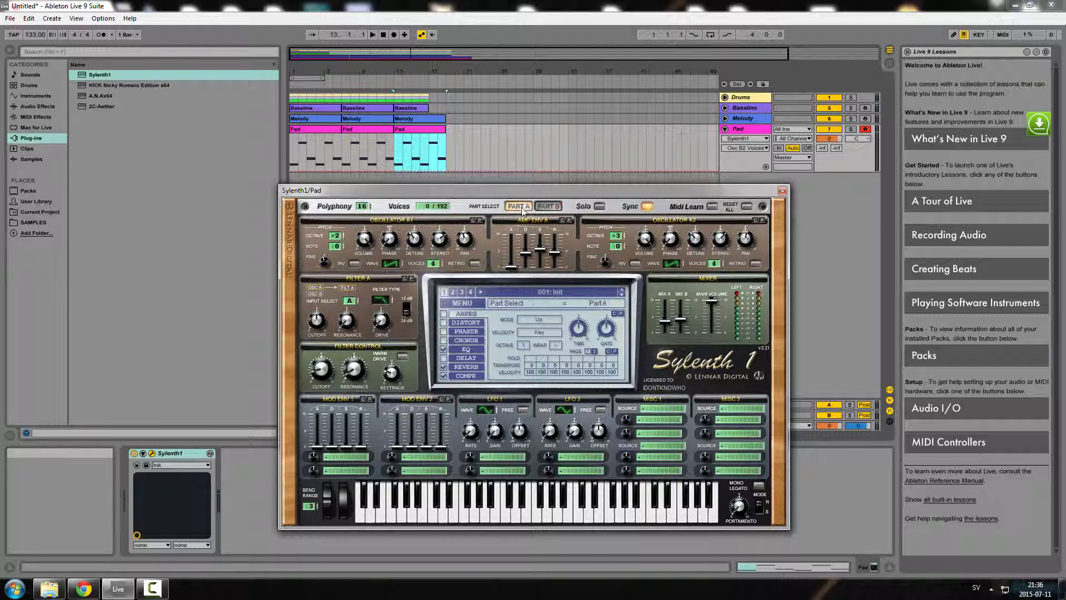
Play several notes on the keyboard to audition Part A
click(572, 518)
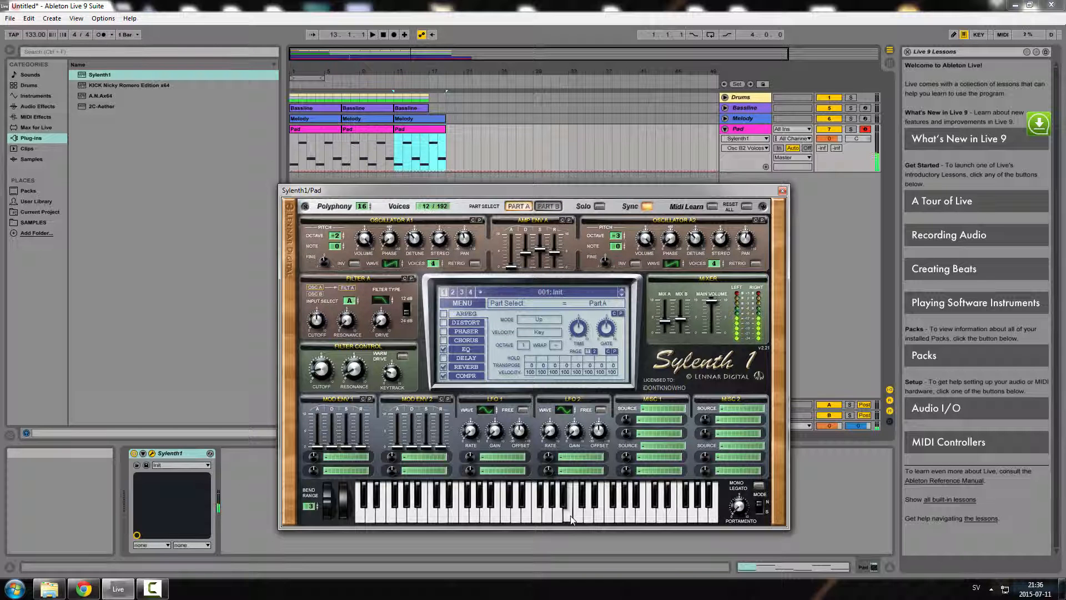
click(623, 520)
click(505, 521)
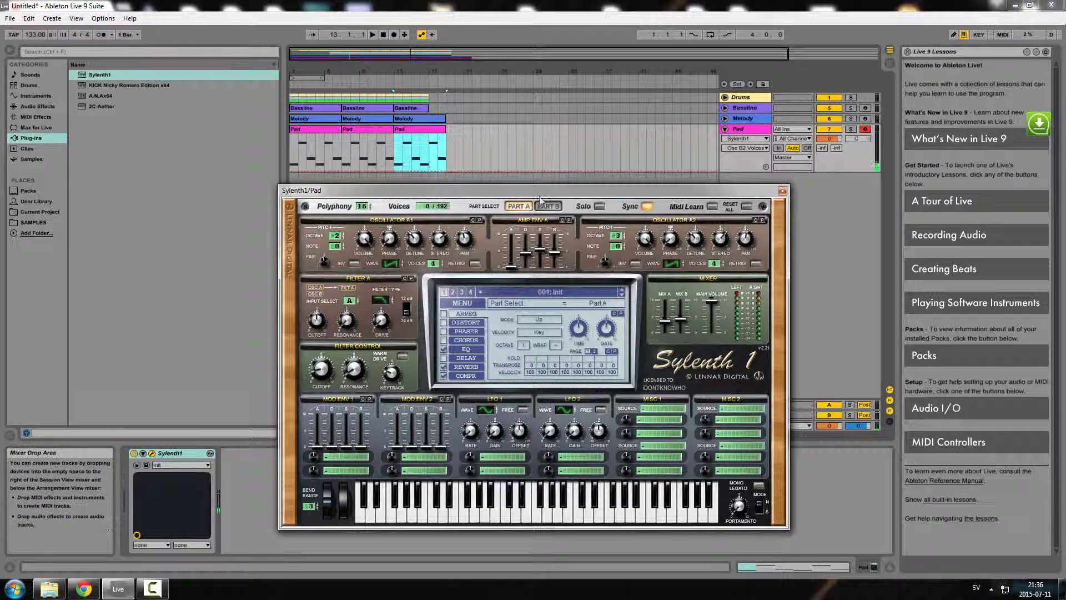
Lower Oscillator B2's voices in Part B, then return to Part A and play a note
click(552, 208)
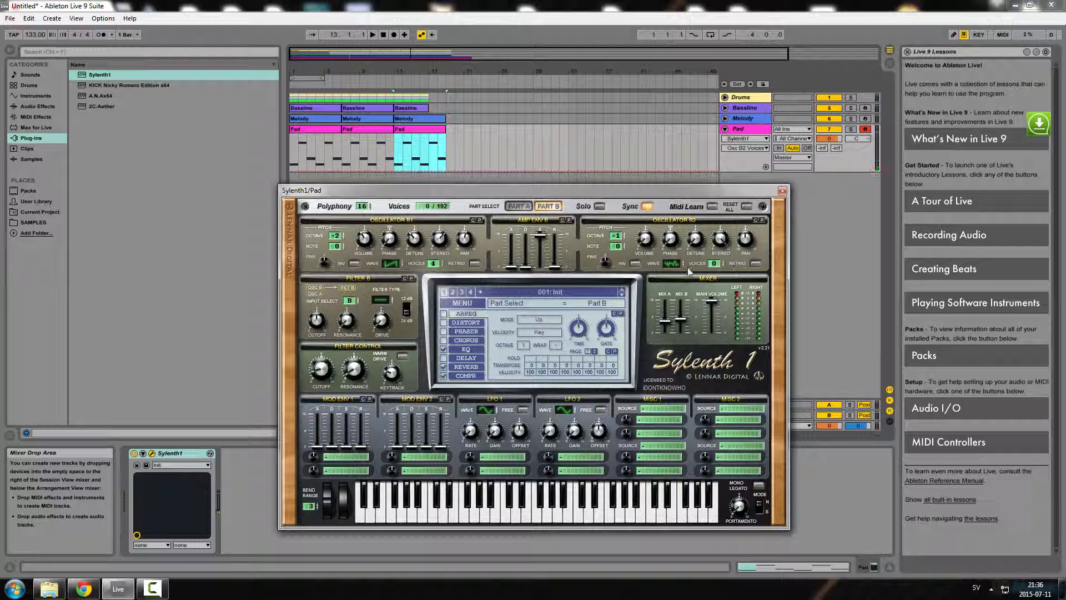
drag(717, 266, 713, 272)
click(517, 207)
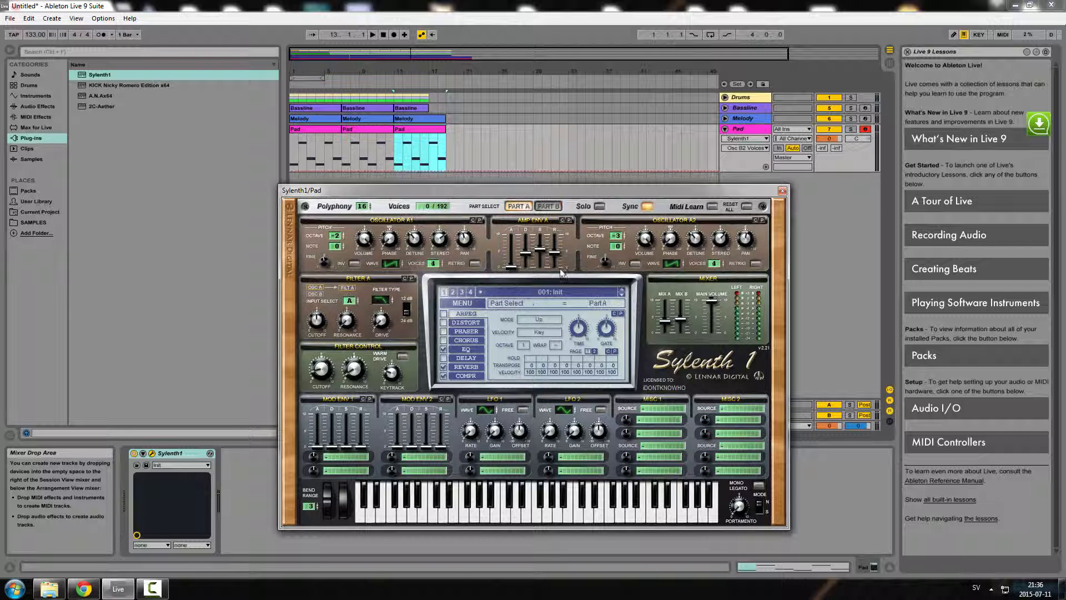
click(546, 518)
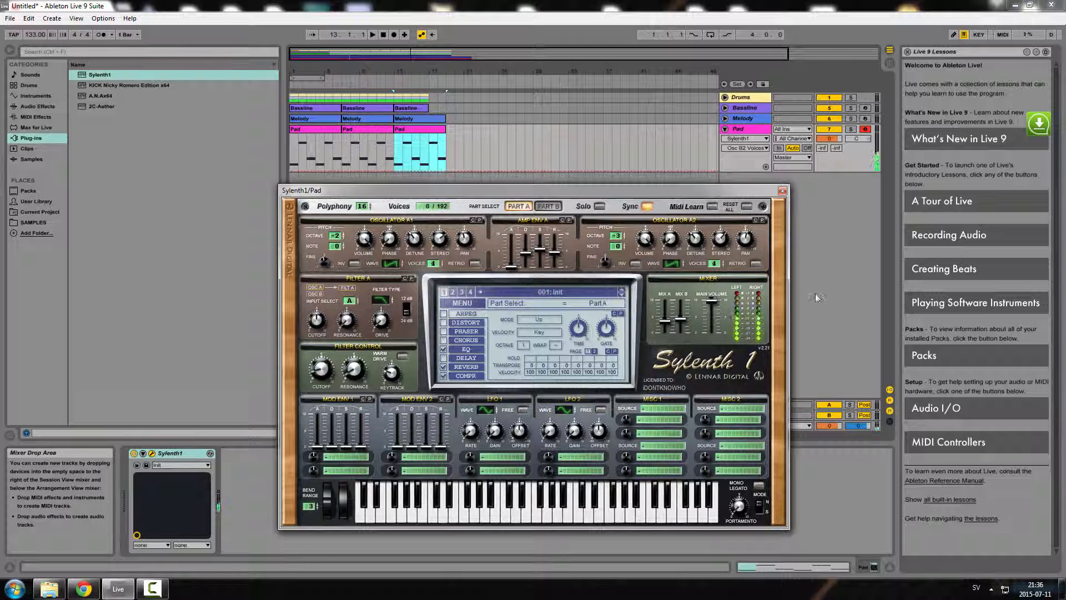
Close the Sylenth1 window and start playback of the arrangement
click(783, 191)
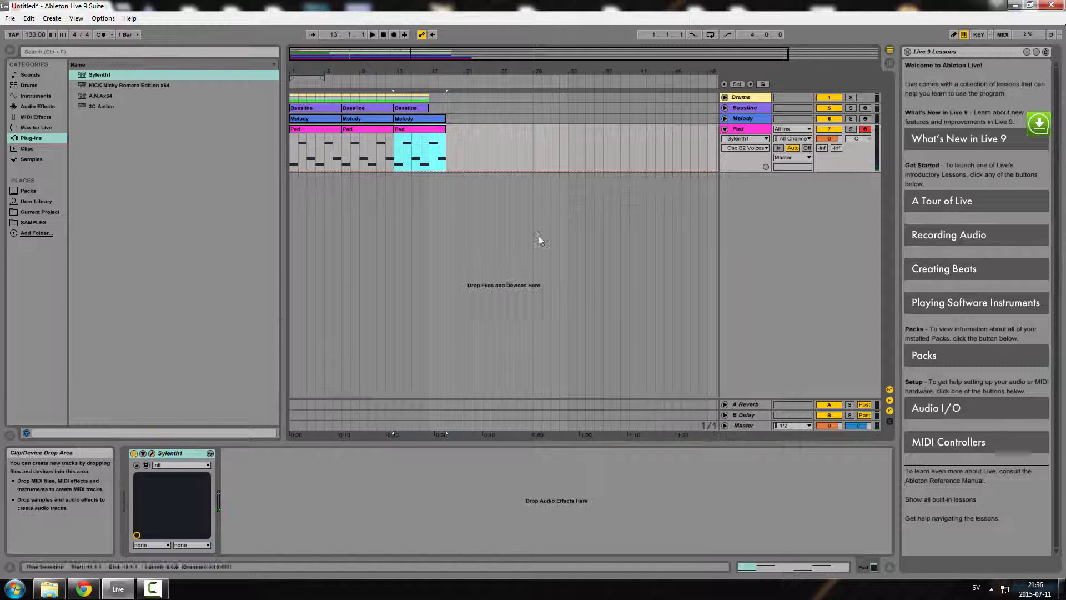
click(382, 37)
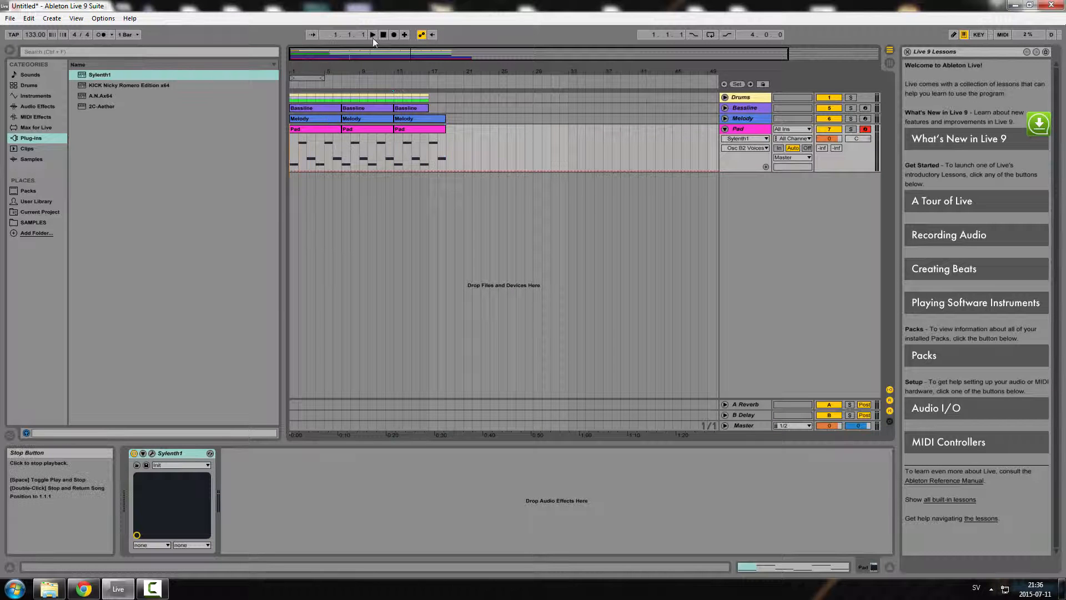
click(371, 37)
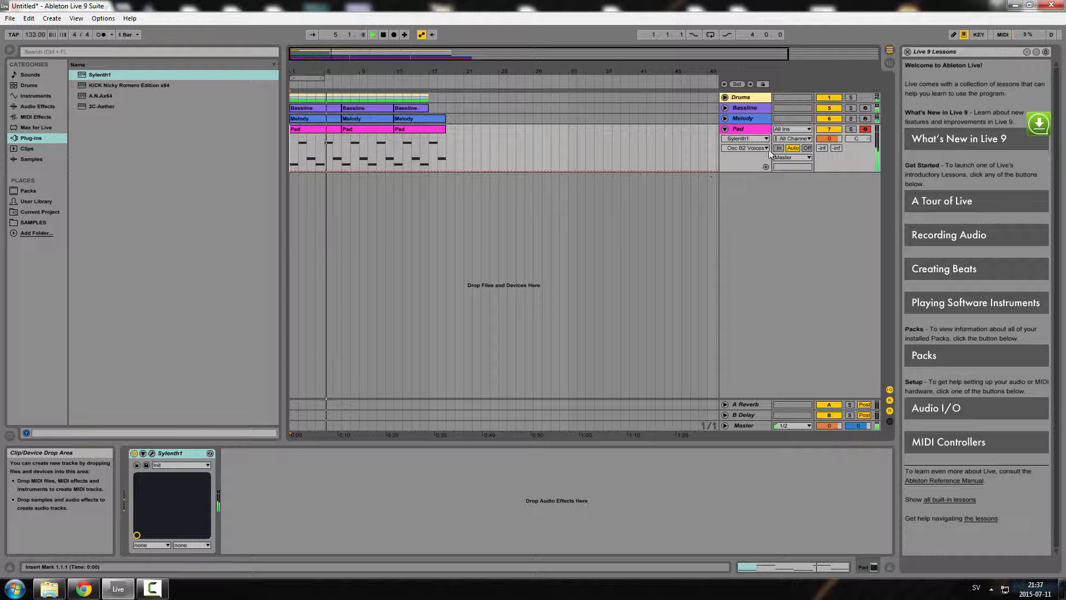
Switch between Session and Arrangement views while the song plays
click(890, 63)
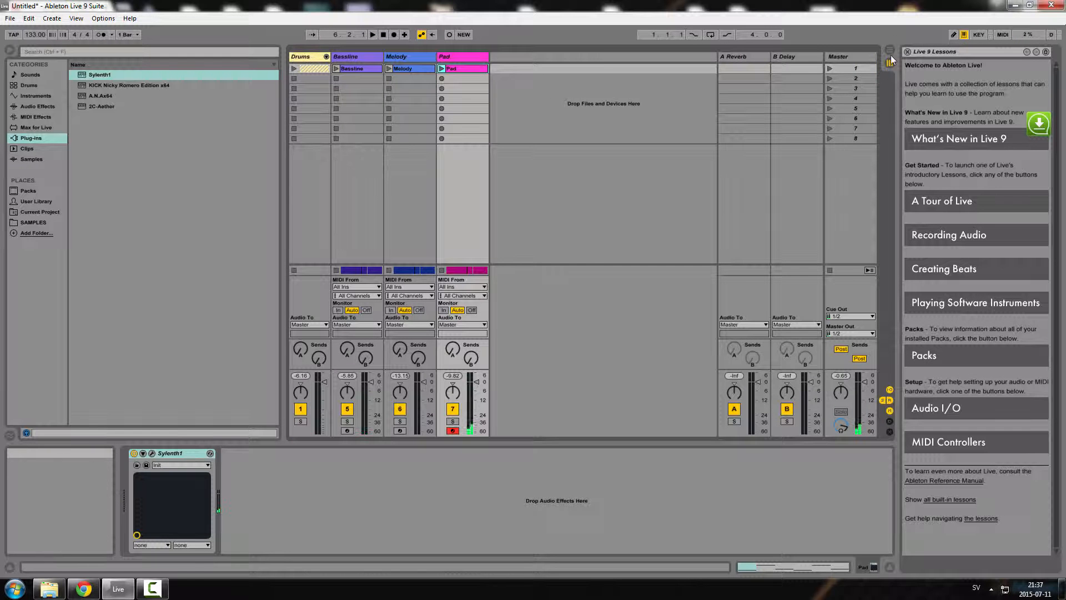
click(890, 52)
click(890, 63)
click(891, 52)
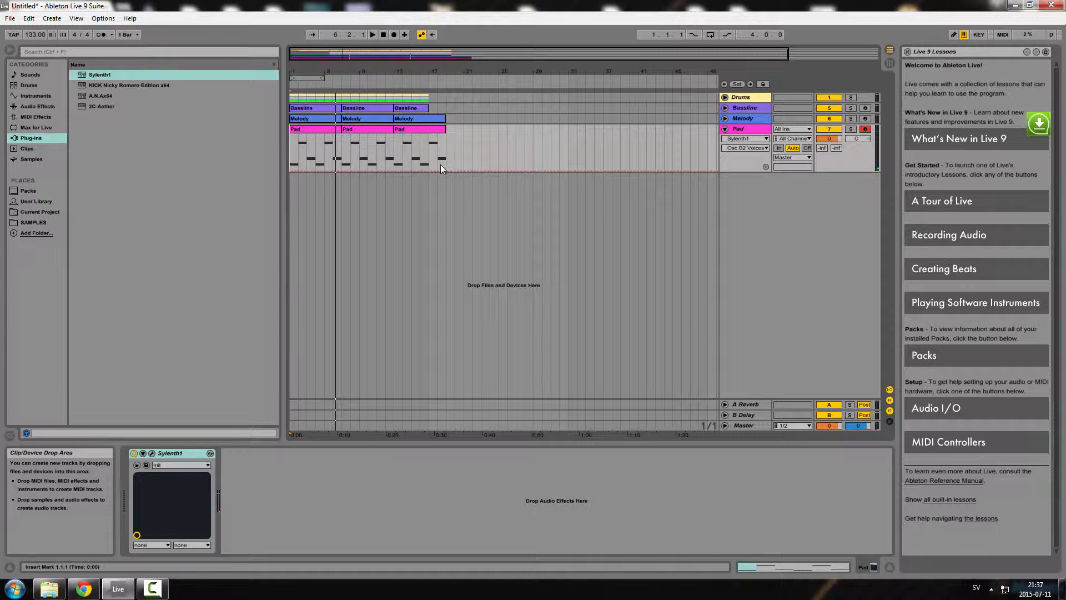
click(192, 452)
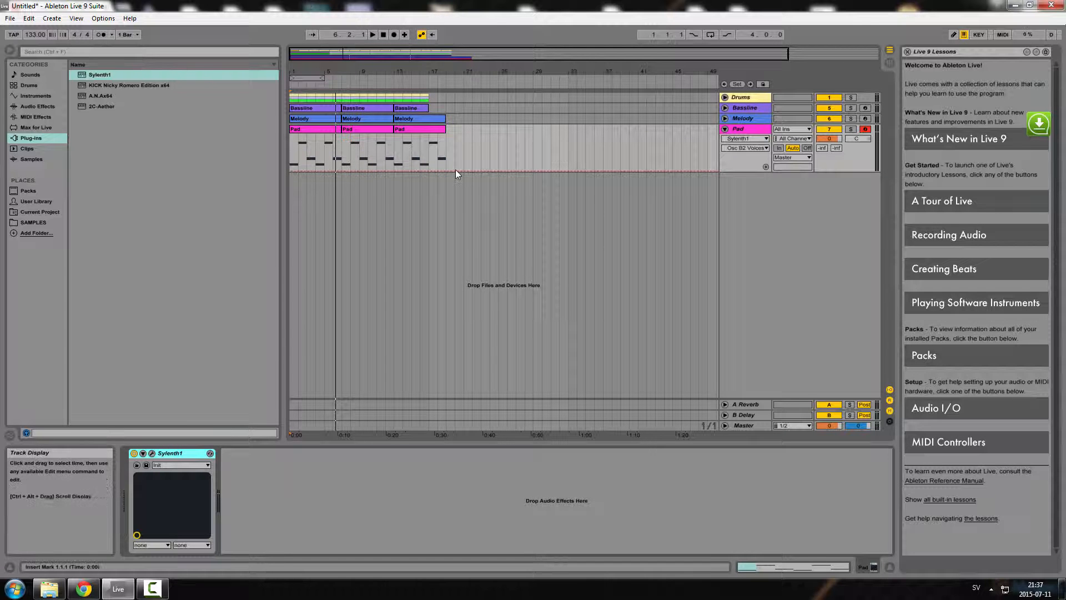
click(892, 63)
click(889, 50)
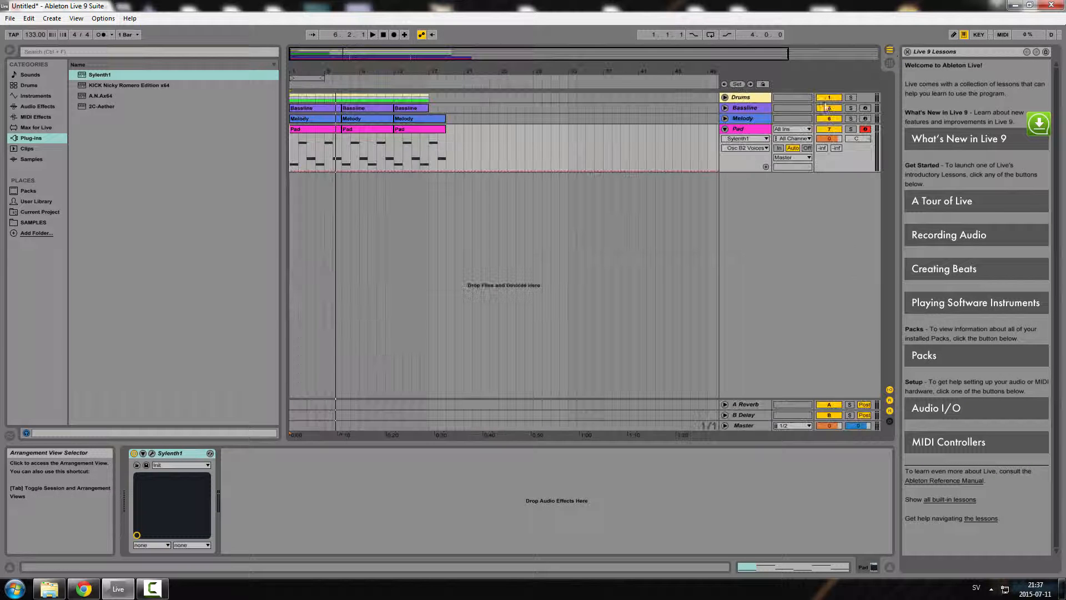
Select the Sylenth1 device, open its plugin window and close it again
click(169, 454)
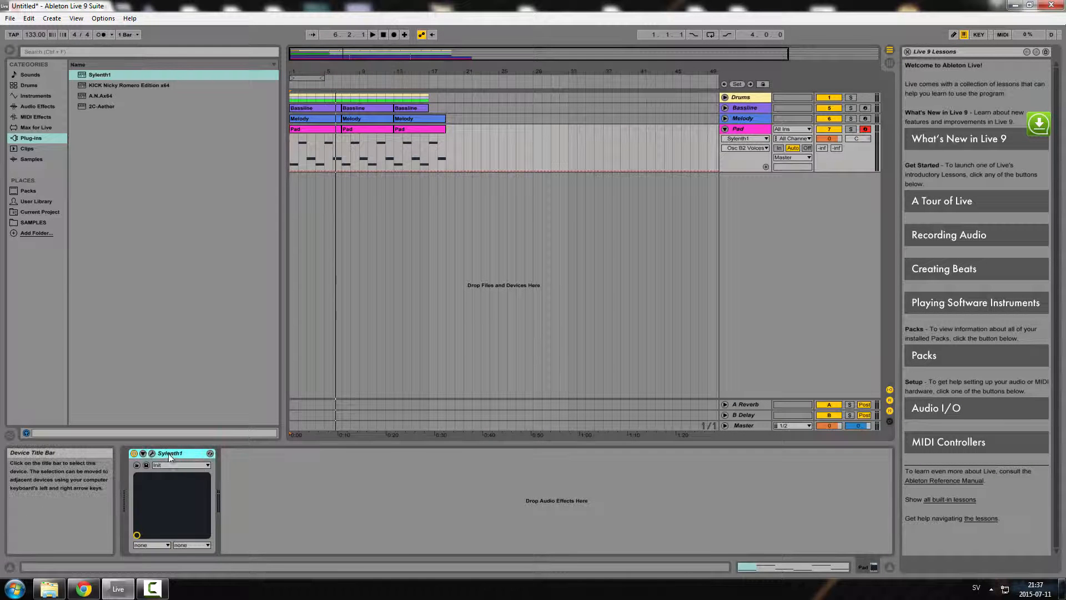
click(152, 453)
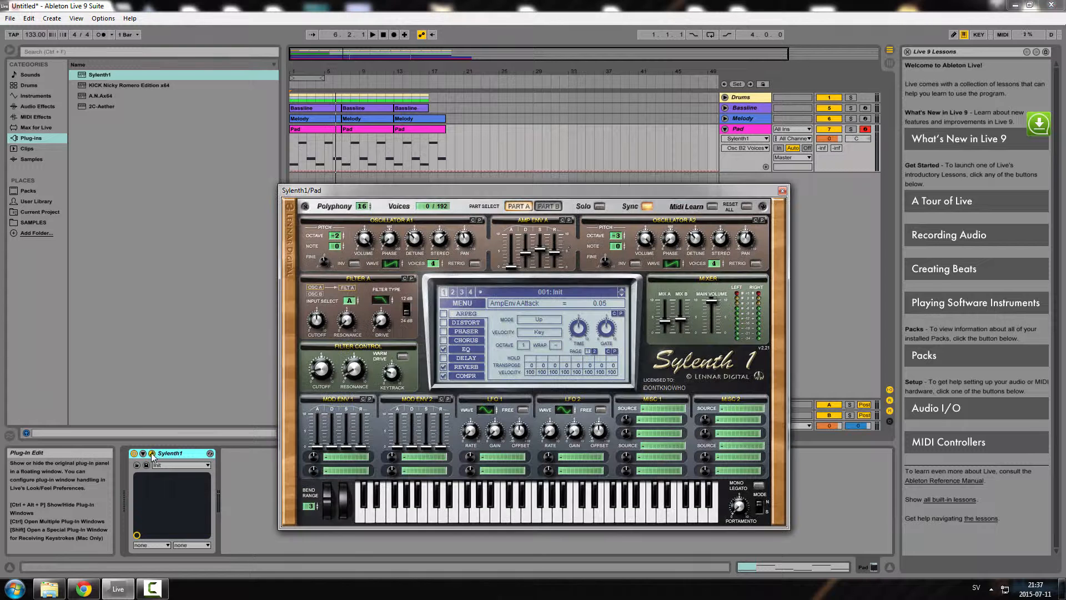
click(783, 191)
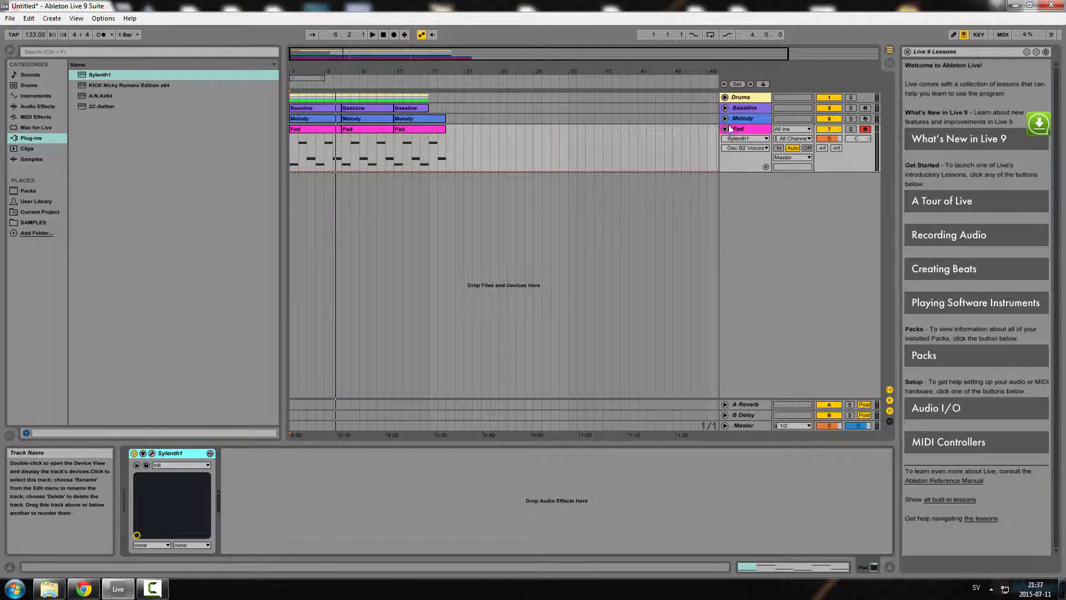
Unfold the Pad, Melody and Bassline tracks and the Drums group track
click(724, 119)
click(725, 108)
click(725, 97)
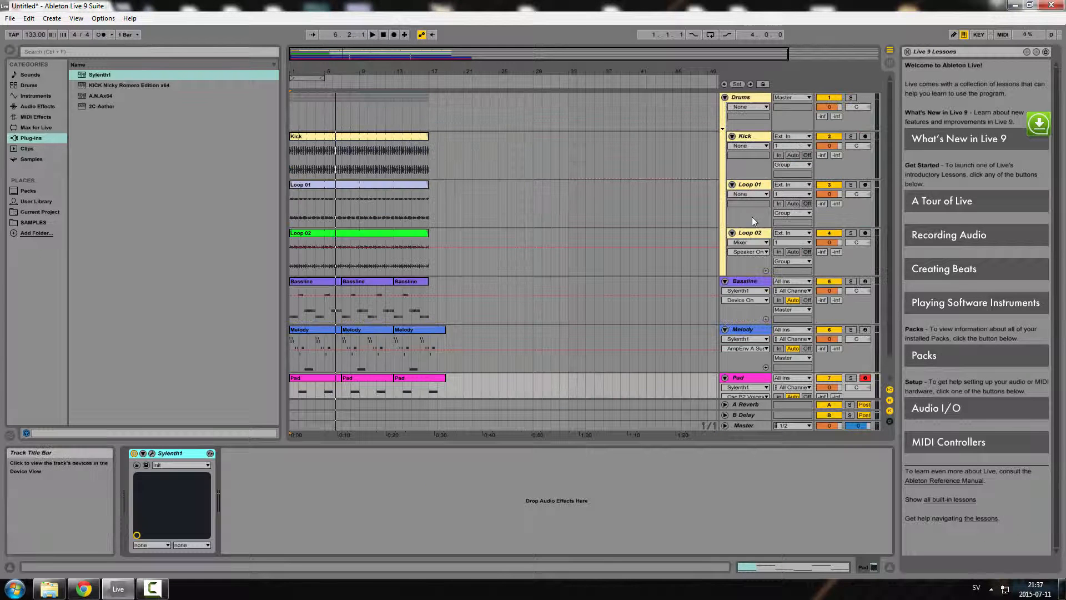
Play the arrangement briefly and stop it, returning to the start
scroll(887, 229, down, 1)
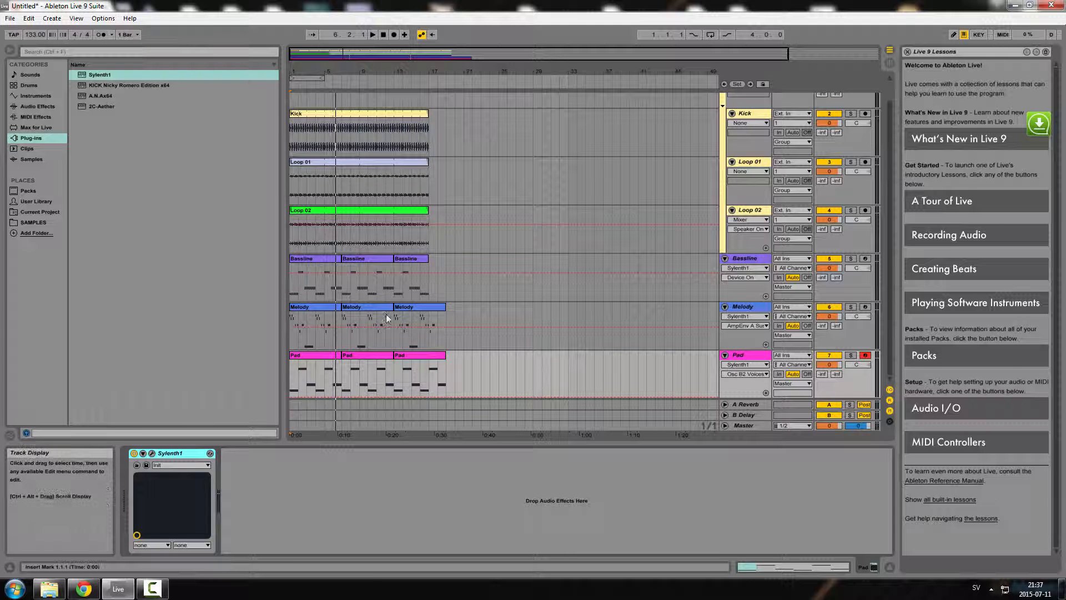
click(384, 35)
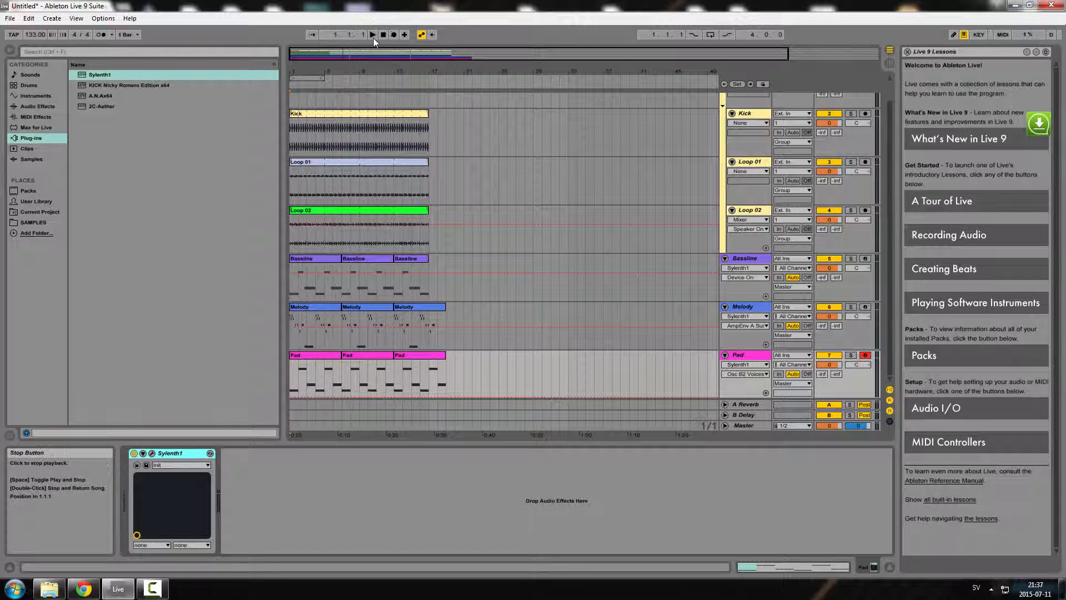
click(373, 35)
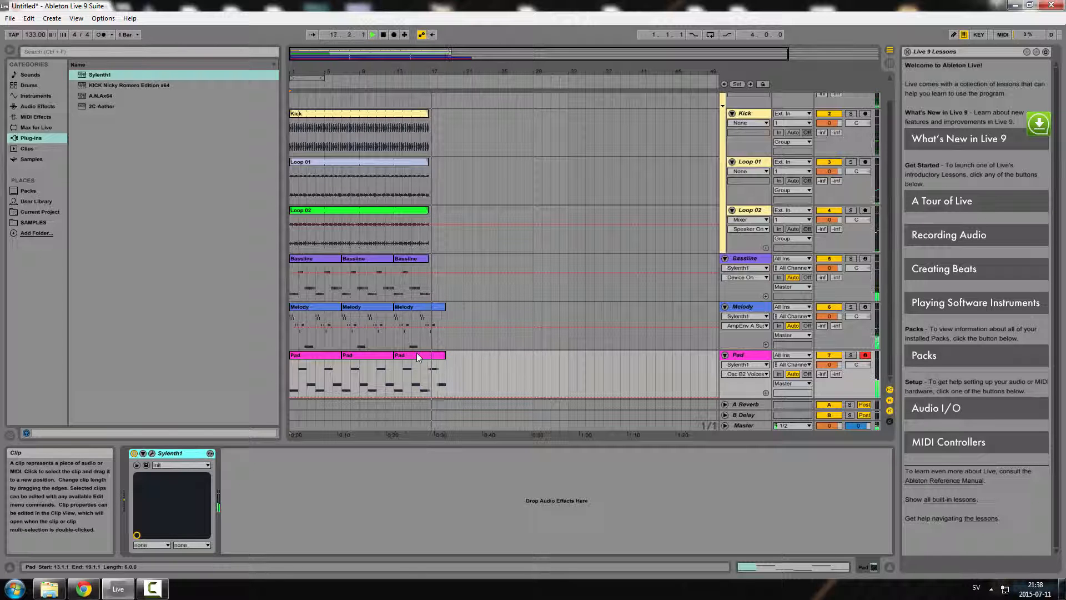
key(space)
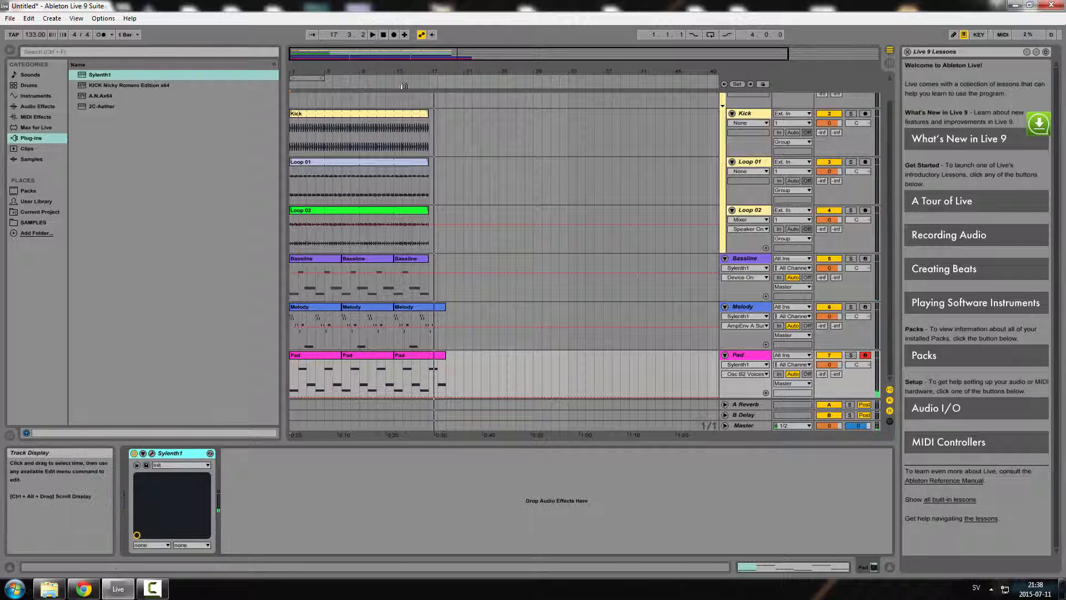
click(384, 35)
click(146, 592)
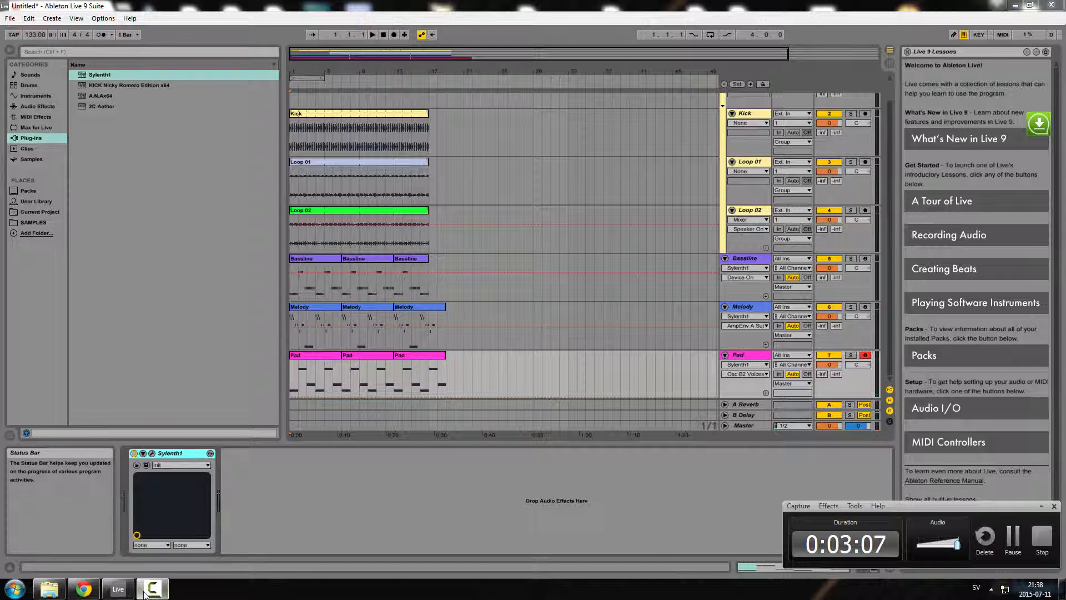
click(146, 592)
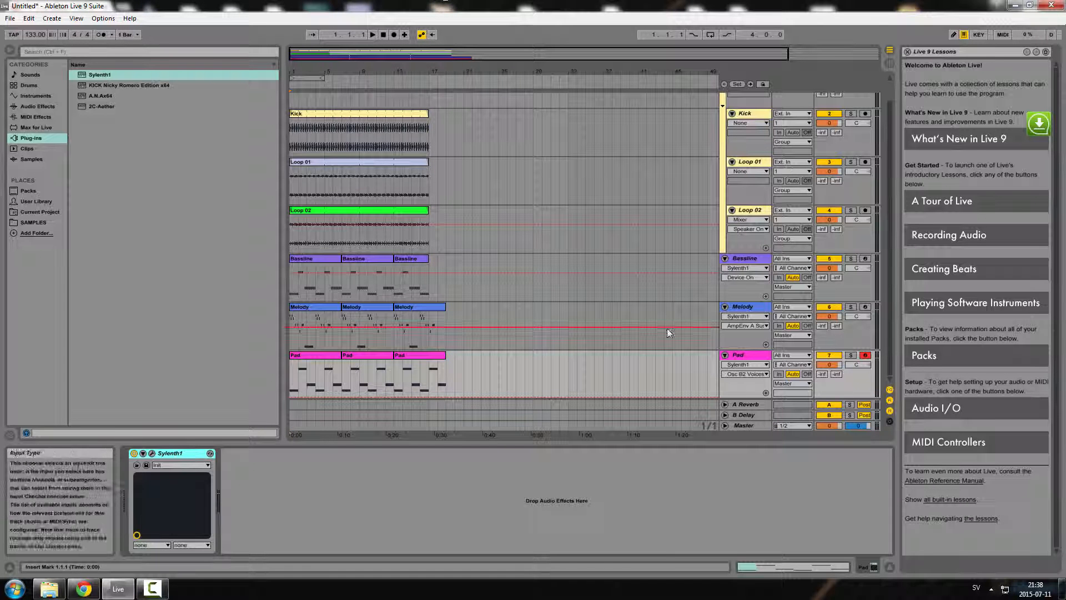
click(152, 589)
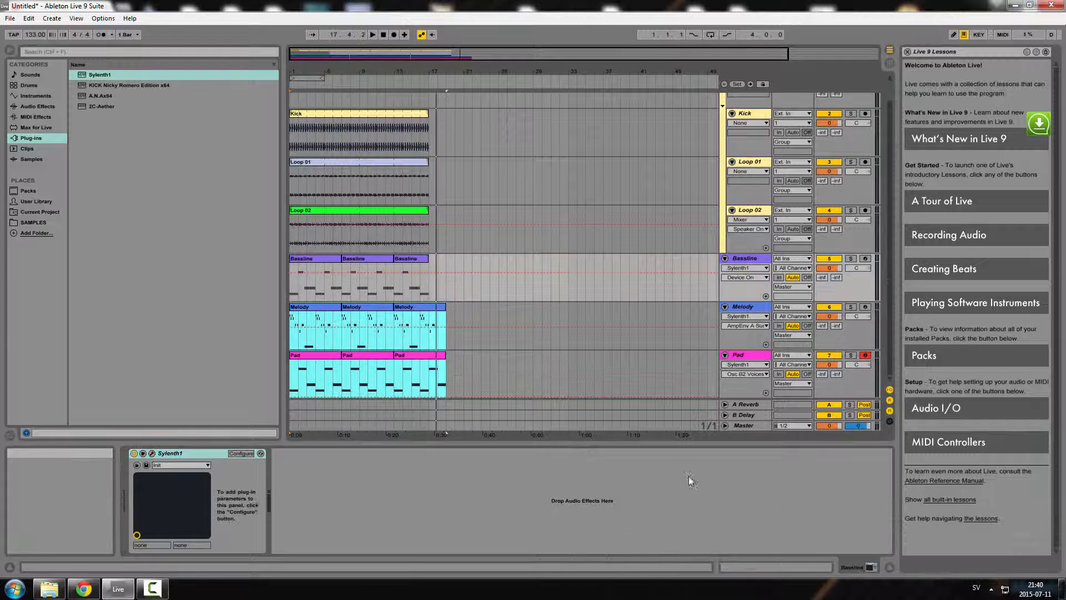
click(156, 589)
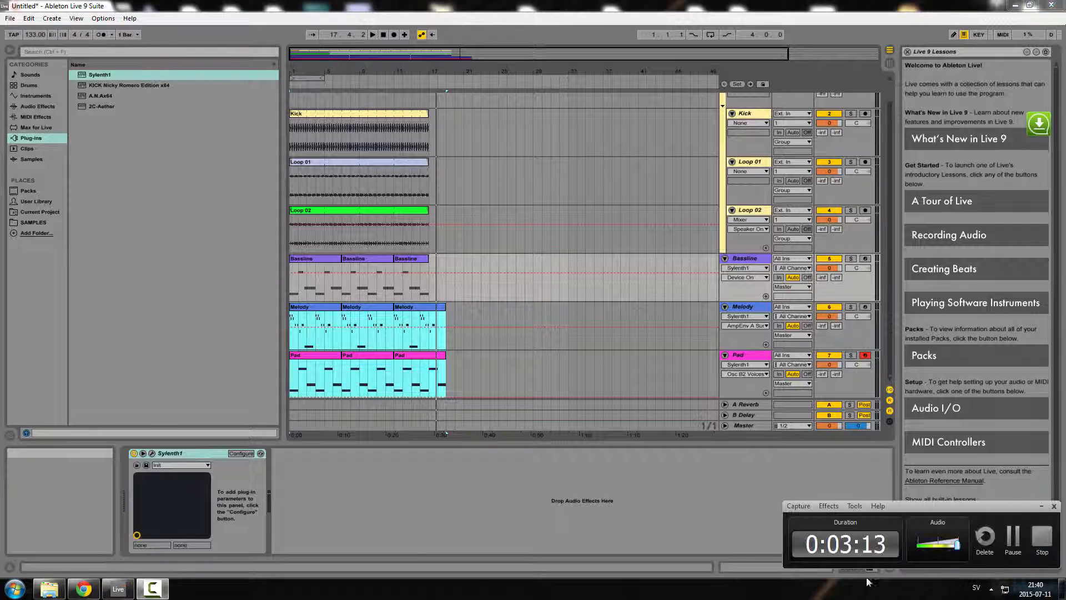
click(1041, 506)
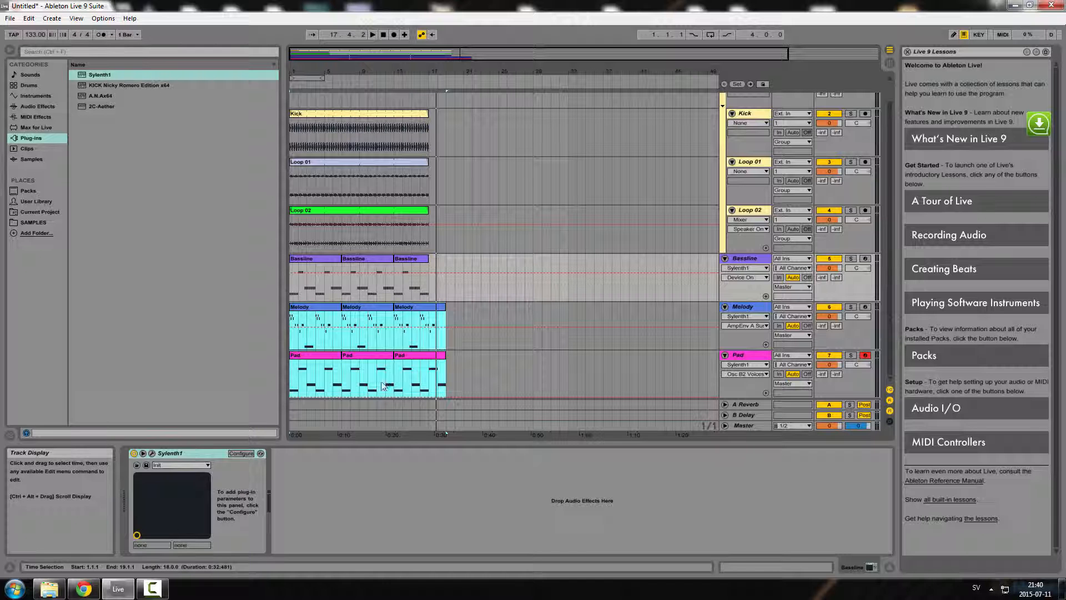
Select all Melody and Pad clips and move them together to start at bar 17
click(492, 378)
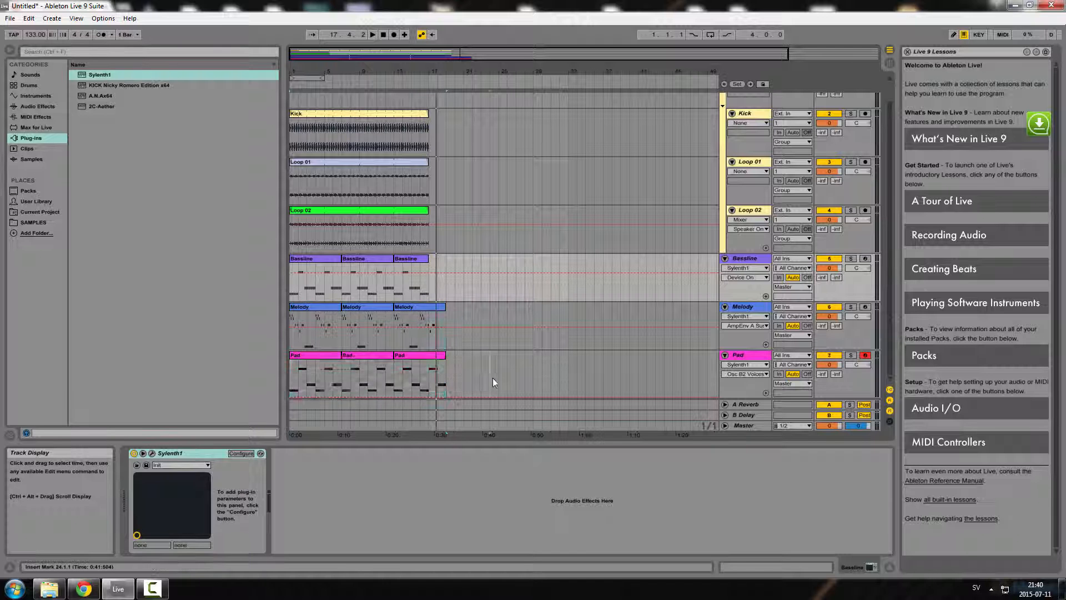
click(410, 360)
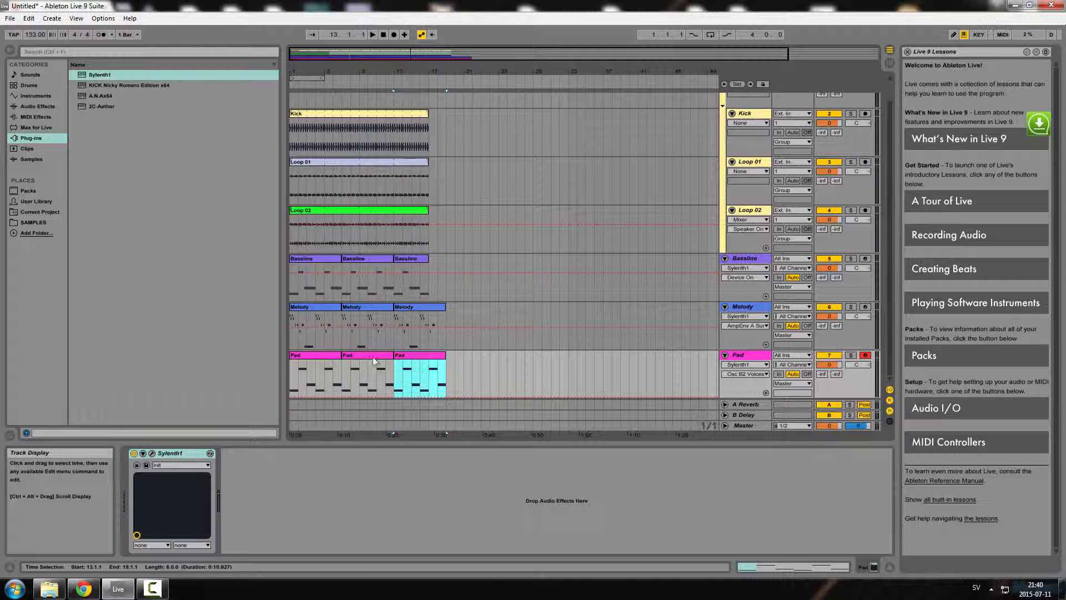
click(306, 357)
shift+click(368, 356)
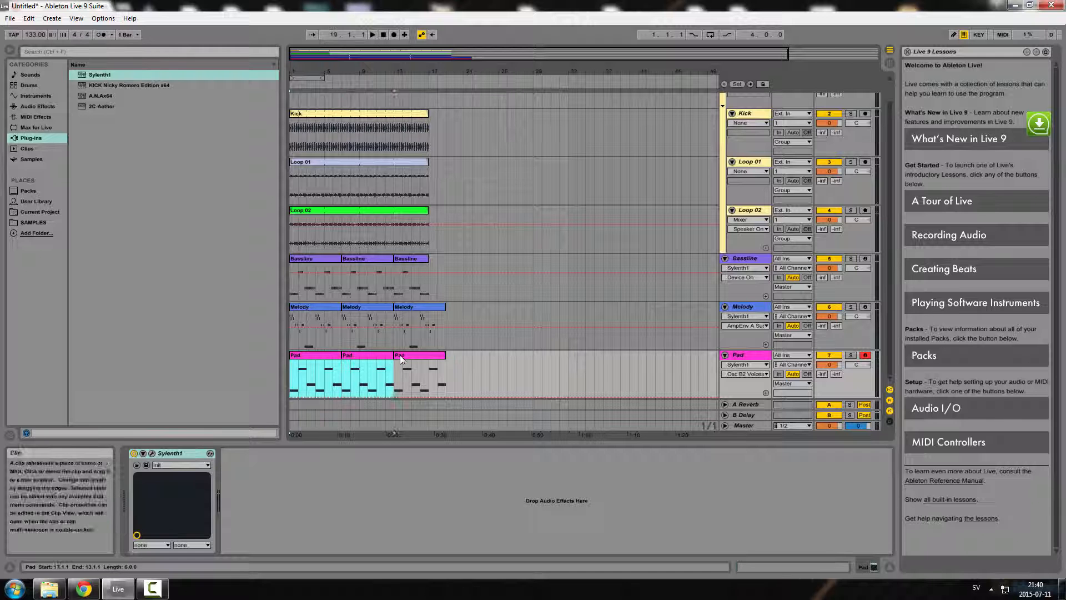
shift+click(401, 357)
shift+click(407, 309)
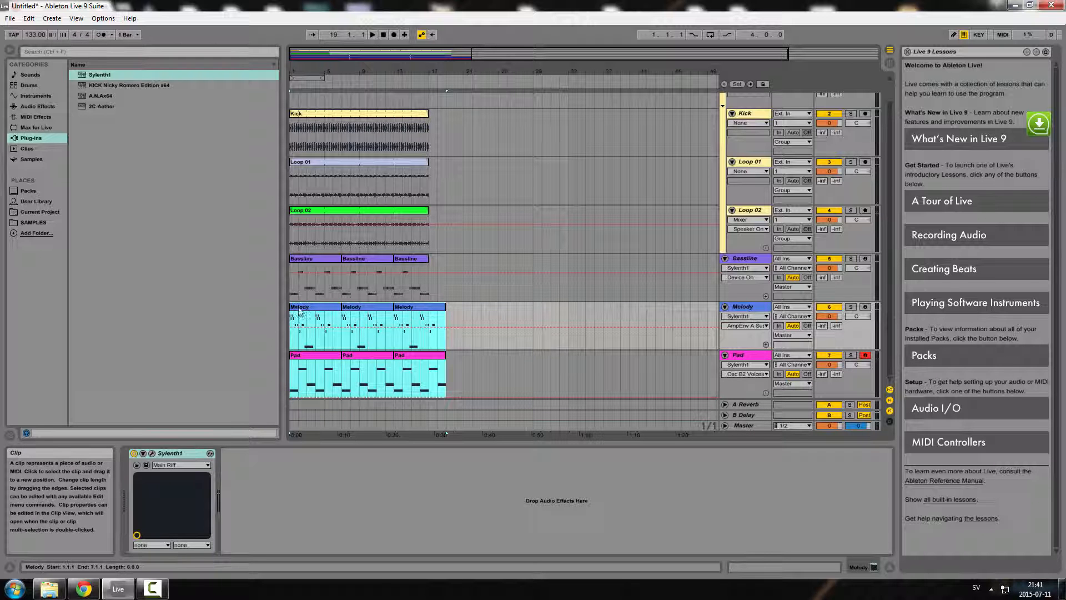
drag(298, 311, 448, 320)
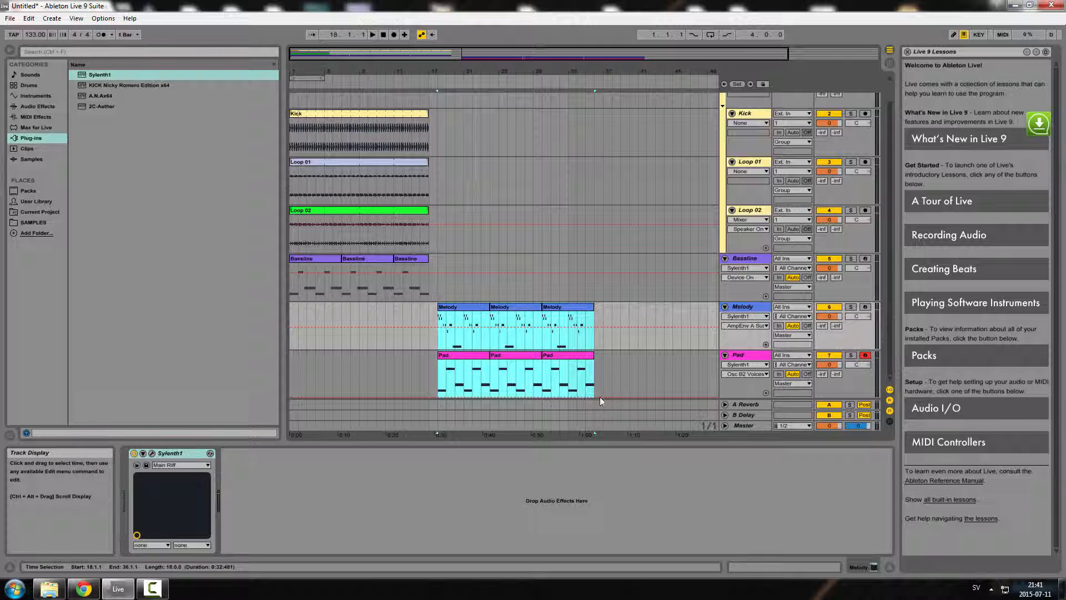
Select the three Bassline clips and move them to start at bar 17
click(331, 259)
shift+click(410, 259)
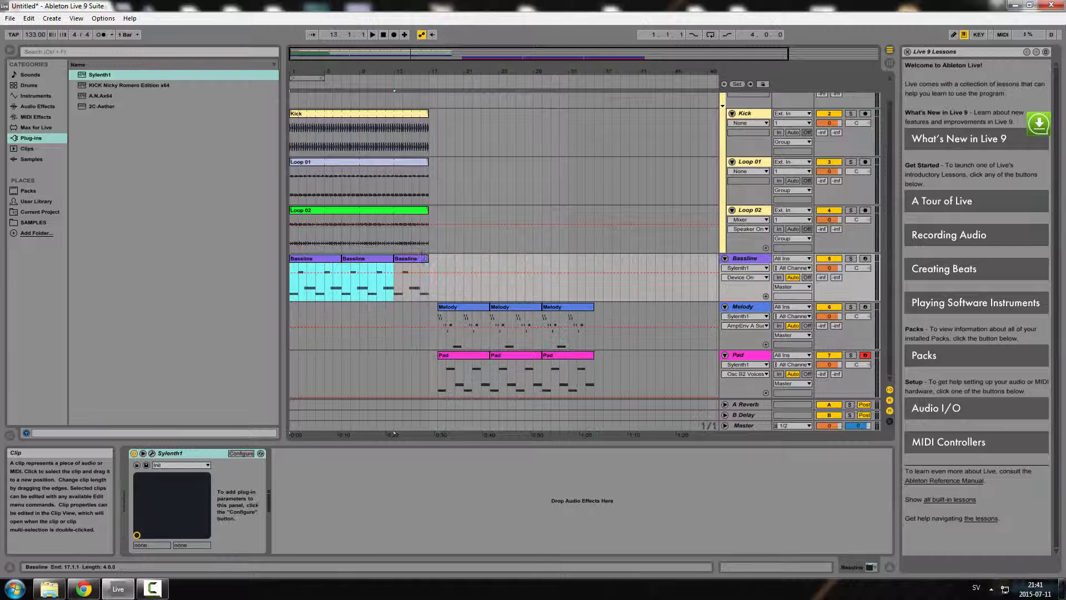
shift+click(424, 258)
drag(333, 263, 446, 266)
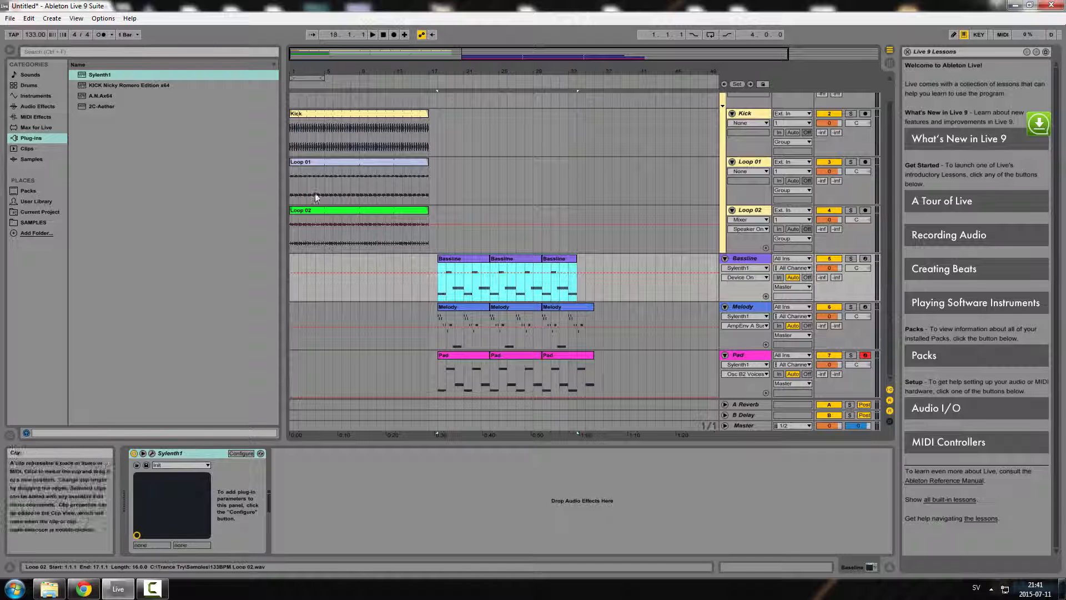
Select the Loop 01 clip and play the arrangement, then stop it
click(355, 161)
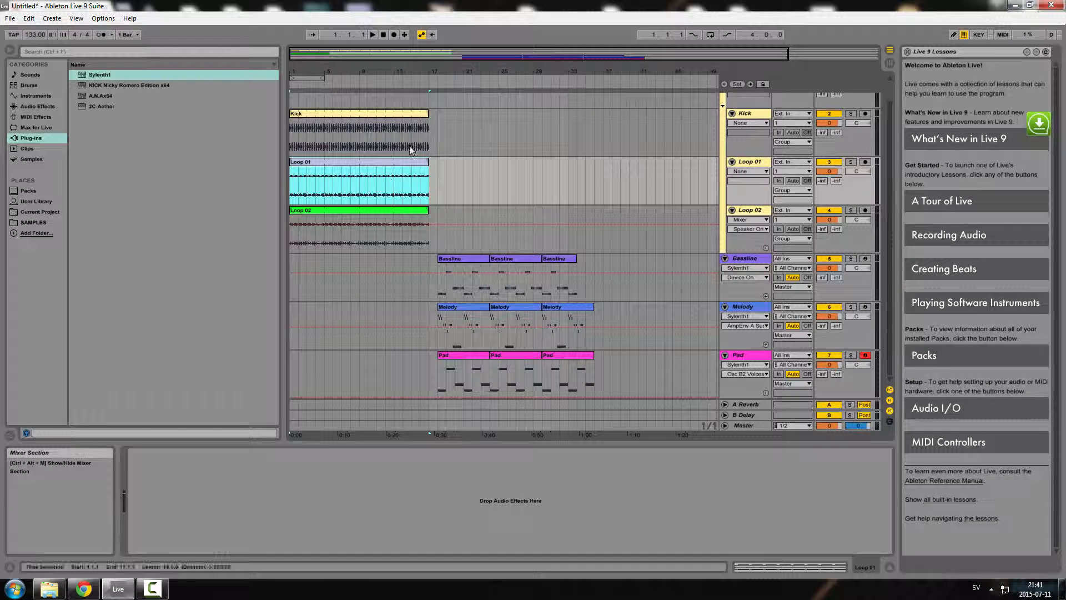
click(383, 35)
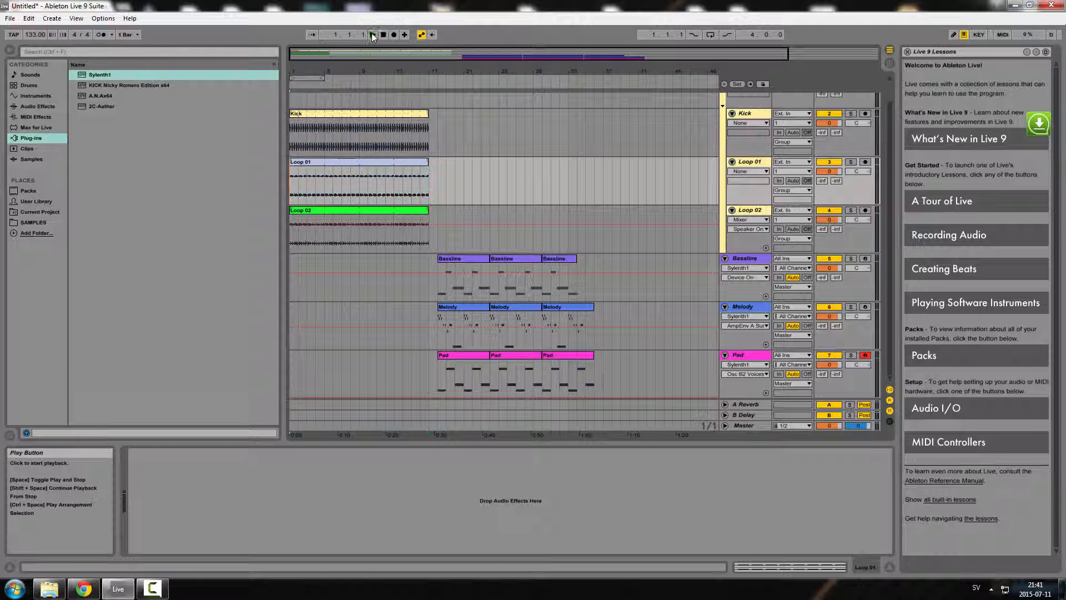
click(372, 36)
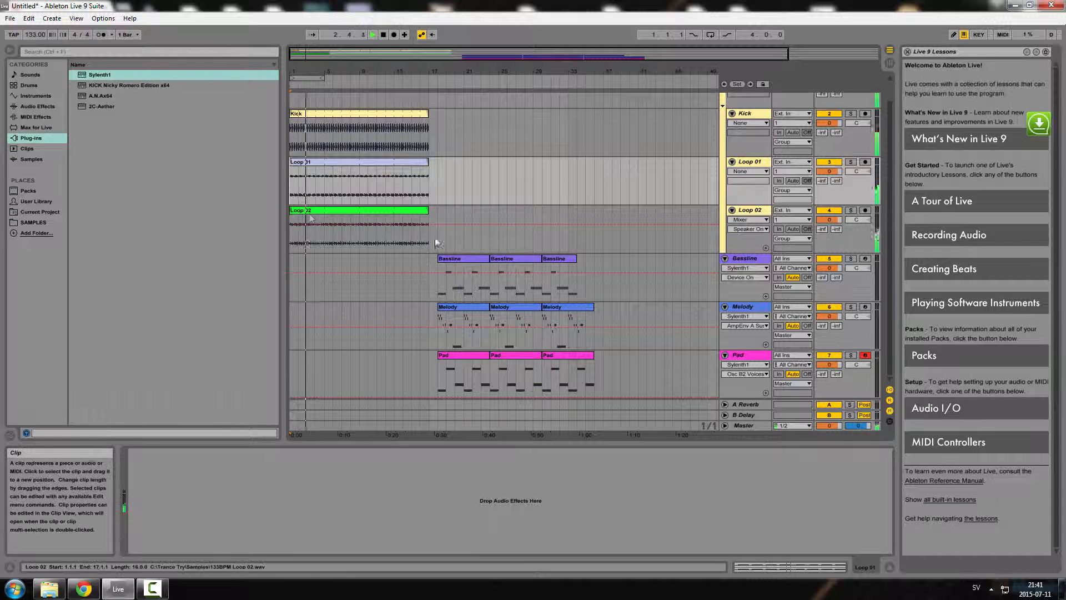
key(space)
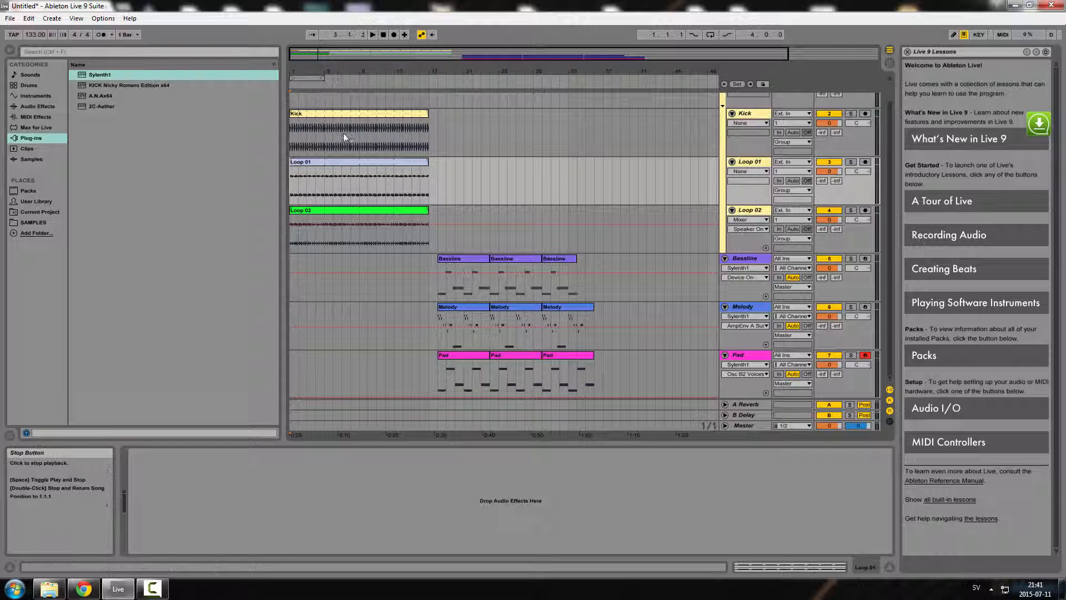
Move the Loop 01 clip to start at bar 17 and replay the arrangement
click(314, 161)
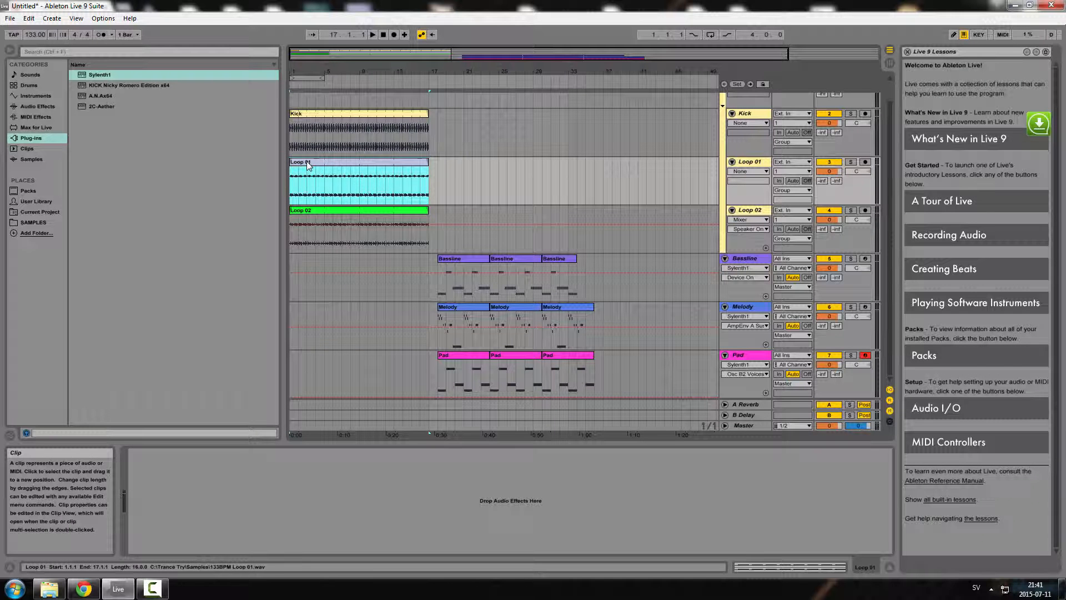
drag(308, 165, 448, 165)
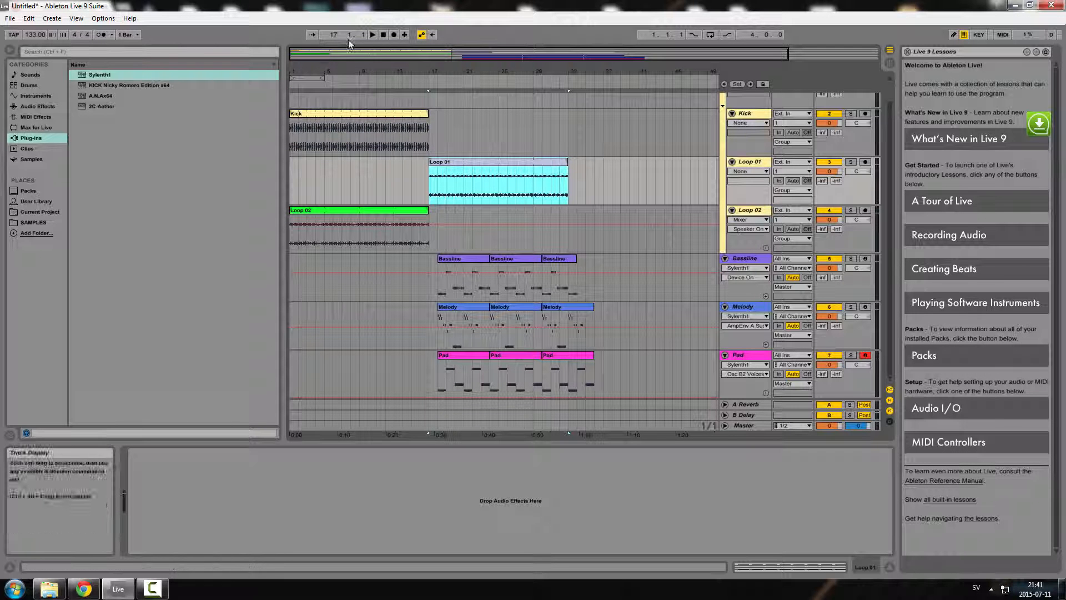
click(381, 35)
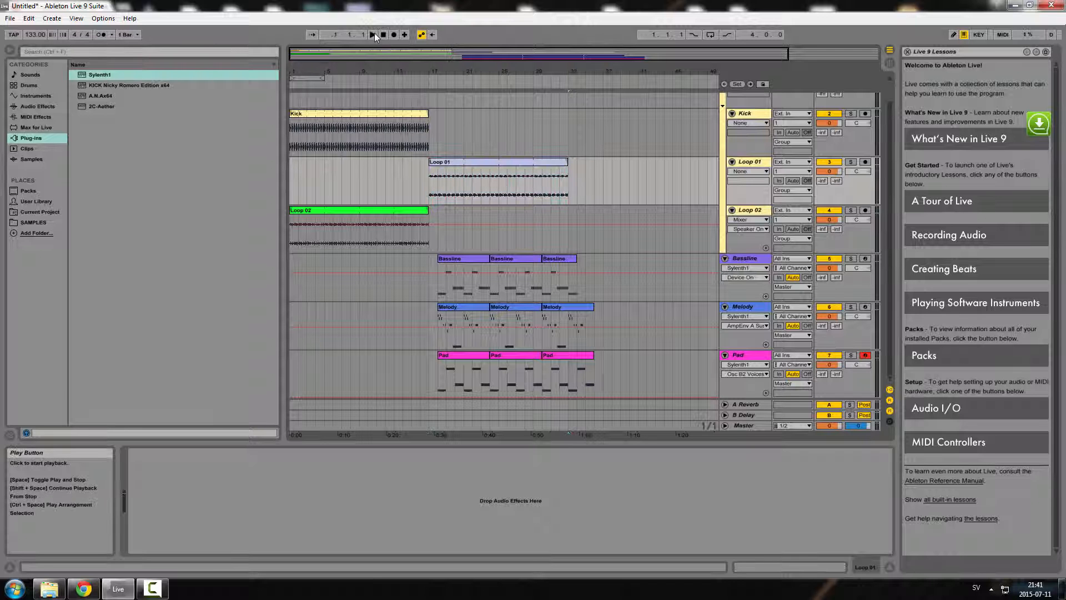
click(374, 35)
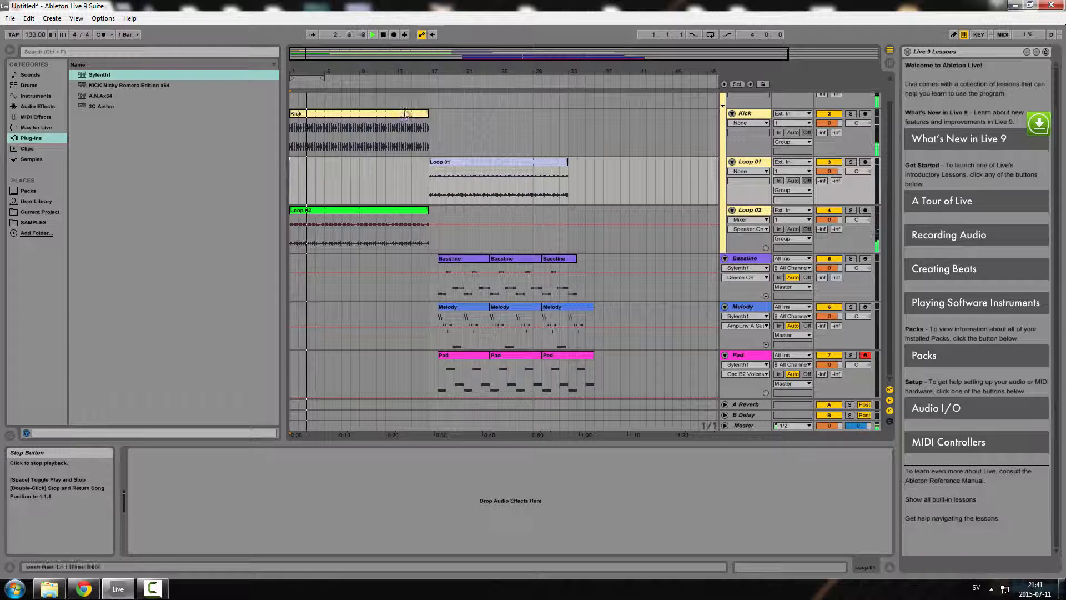
Reposition the Loop 01 clip to start at bar 5 while replaying the arrangement
click(437, 163)
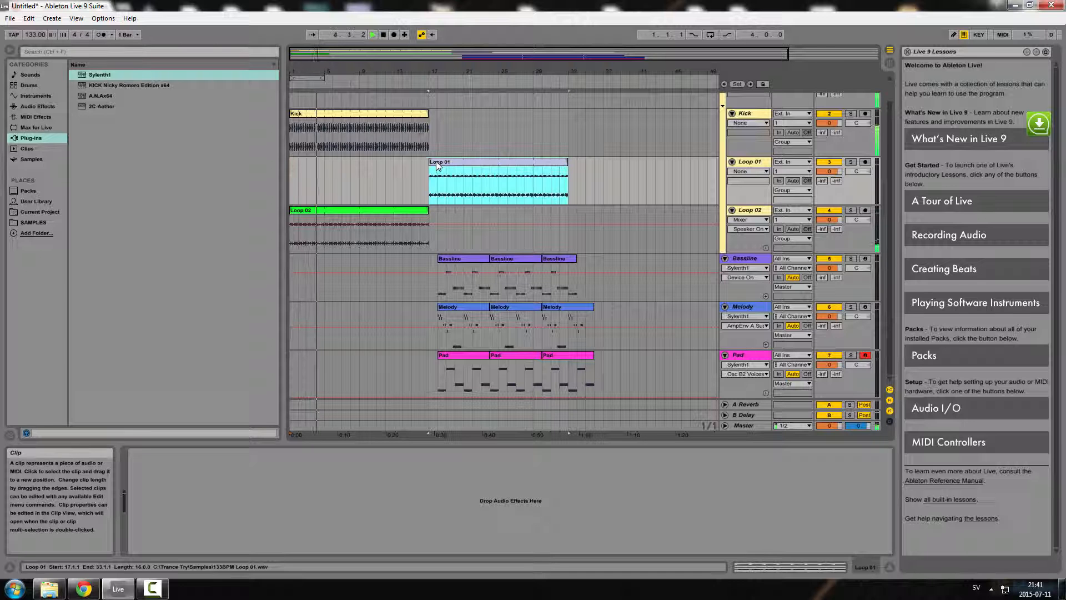
drag(437, 163, 357, 163)
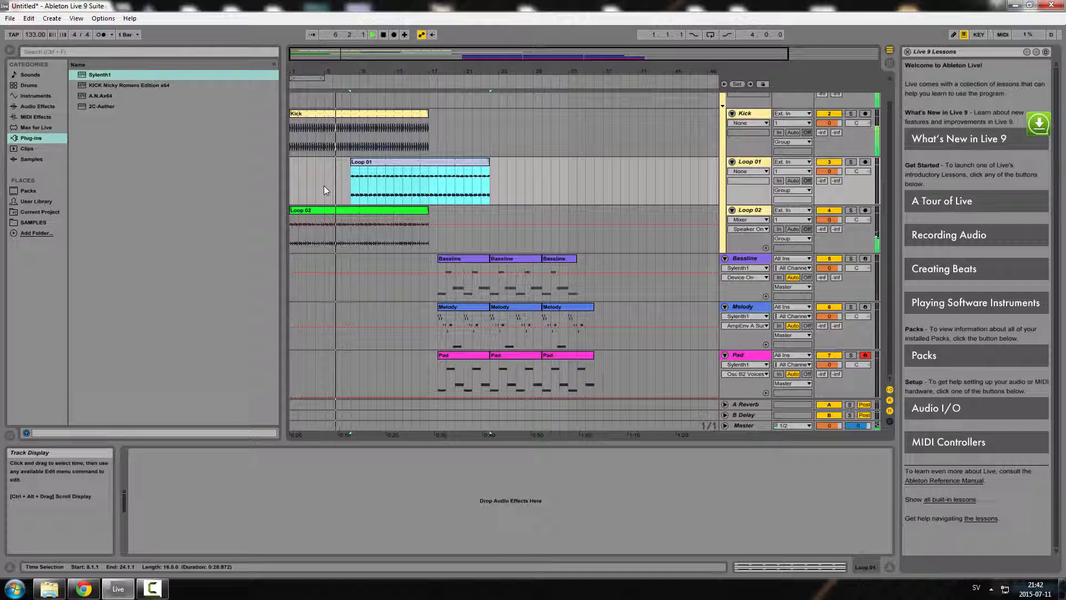
key(space)
drag(375, 175, 385, 177)
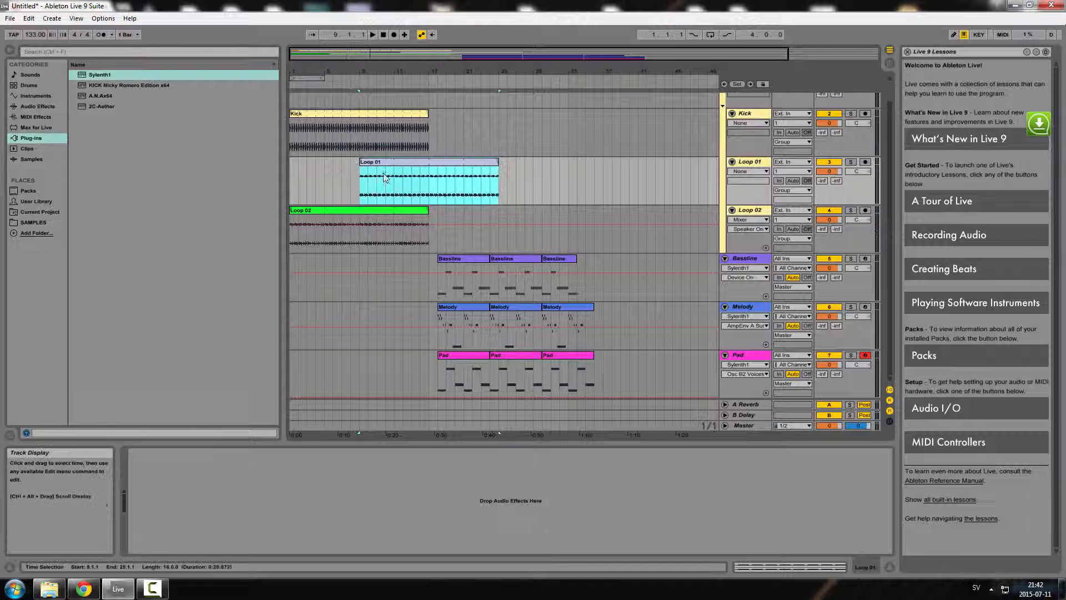
click(375, 35)
drag(377, 163, 342, 164)
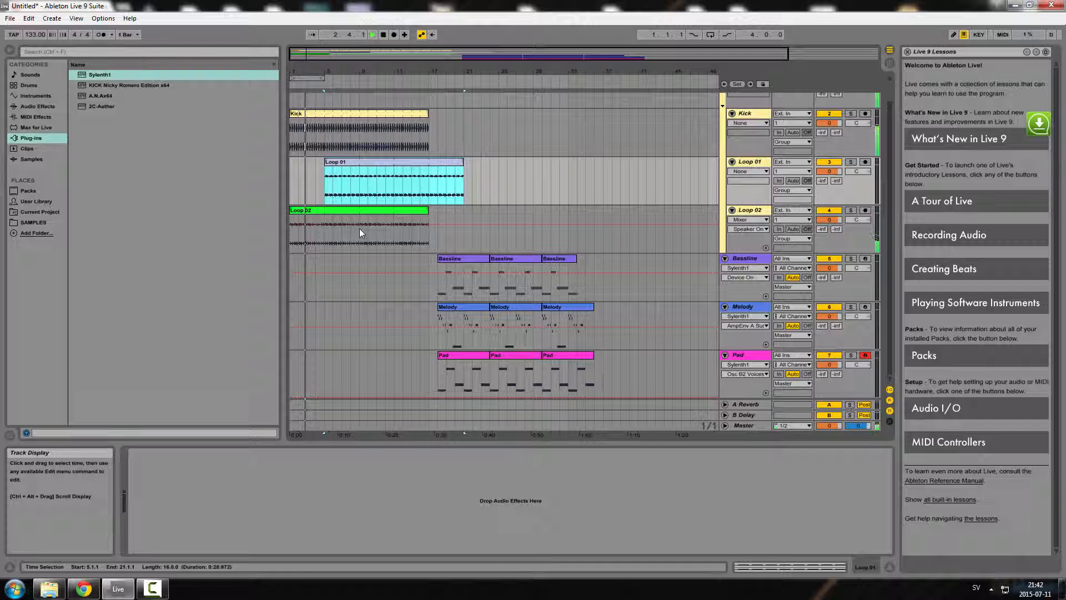
Select the three Bassline clips and move them to start at bar 9
click(453, 260)
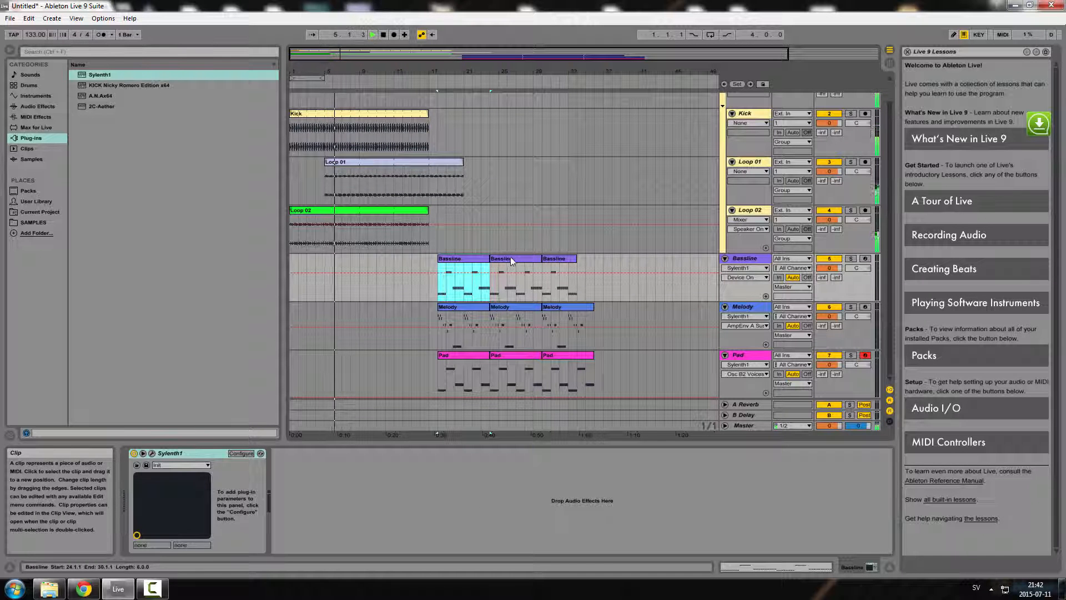
key(space)
shift+click(512, 258)
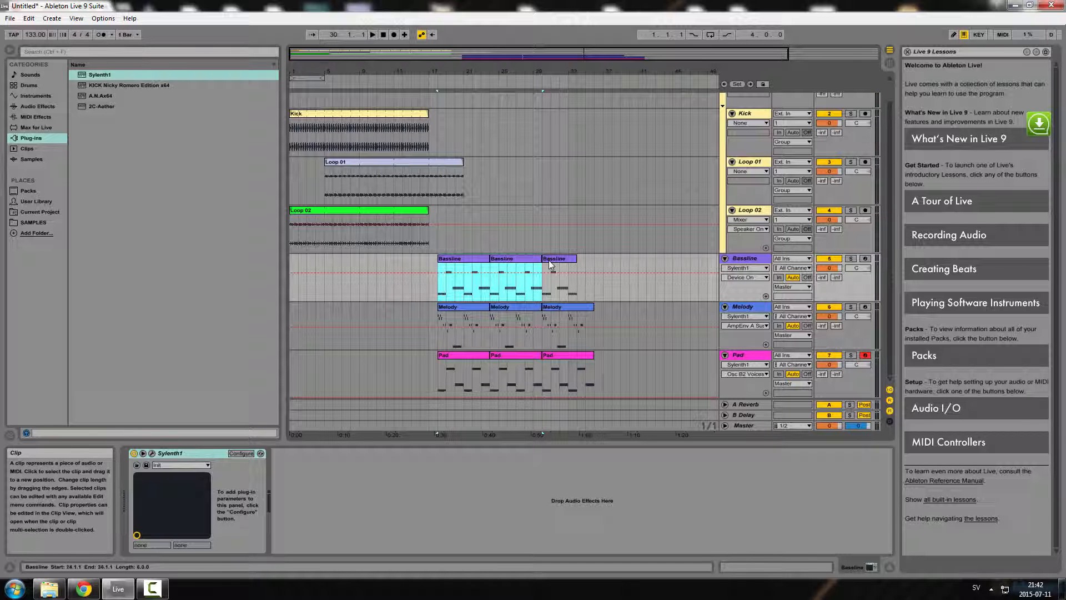
shift+click(550, 259)
drag(452, 257, 373, 265)
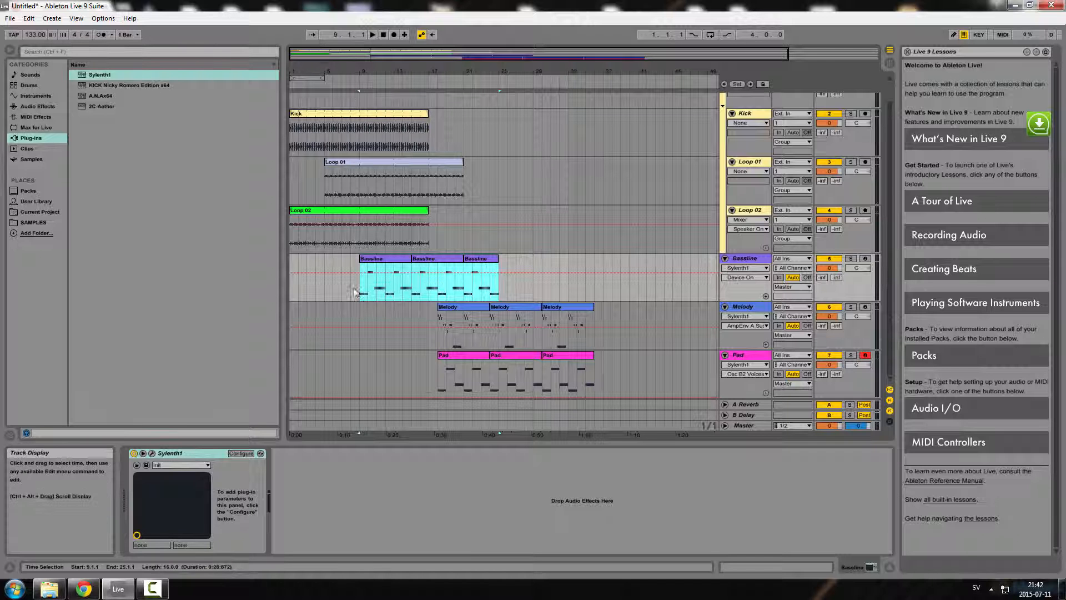
mouse_move(370, 261)
mouse_down()
mouse_move(414, 260)
mouse_move(369, 256)
mouse_up()
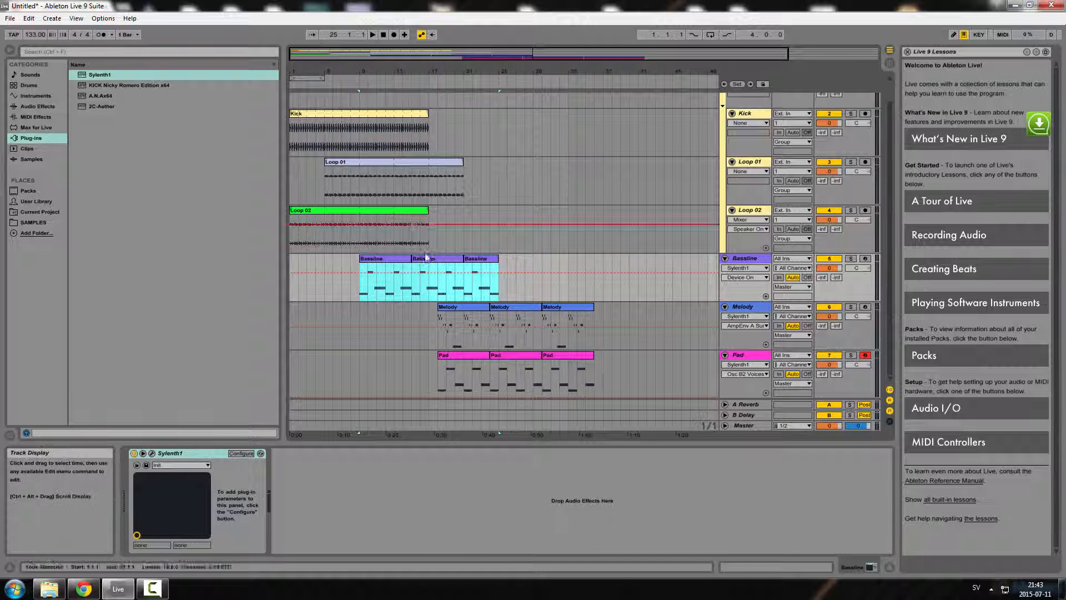
Return to the start and play the arranged song
double_click(383, 34)
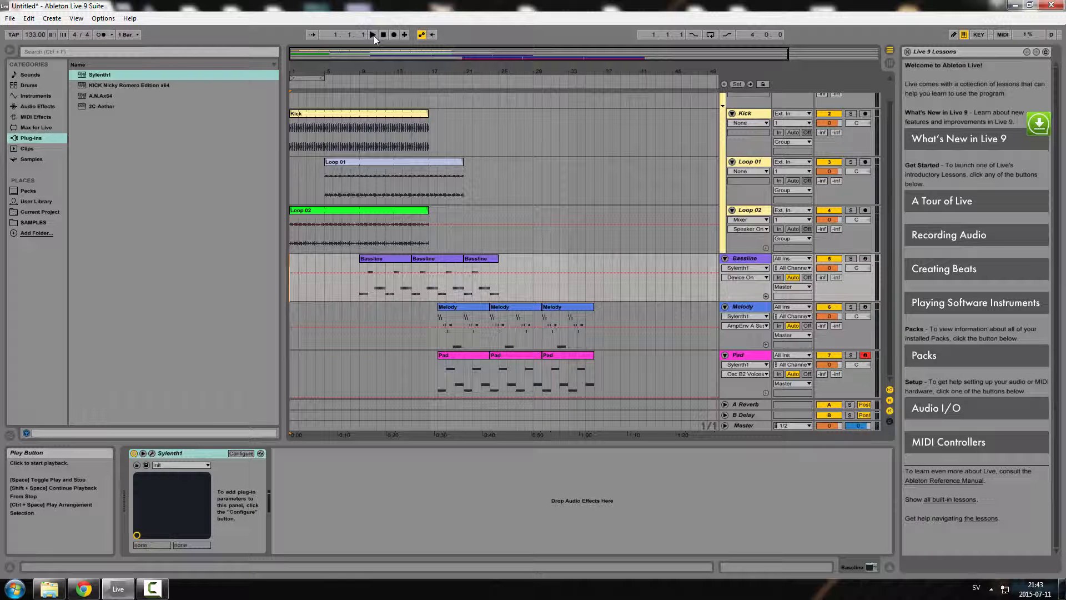
click(373, 34)
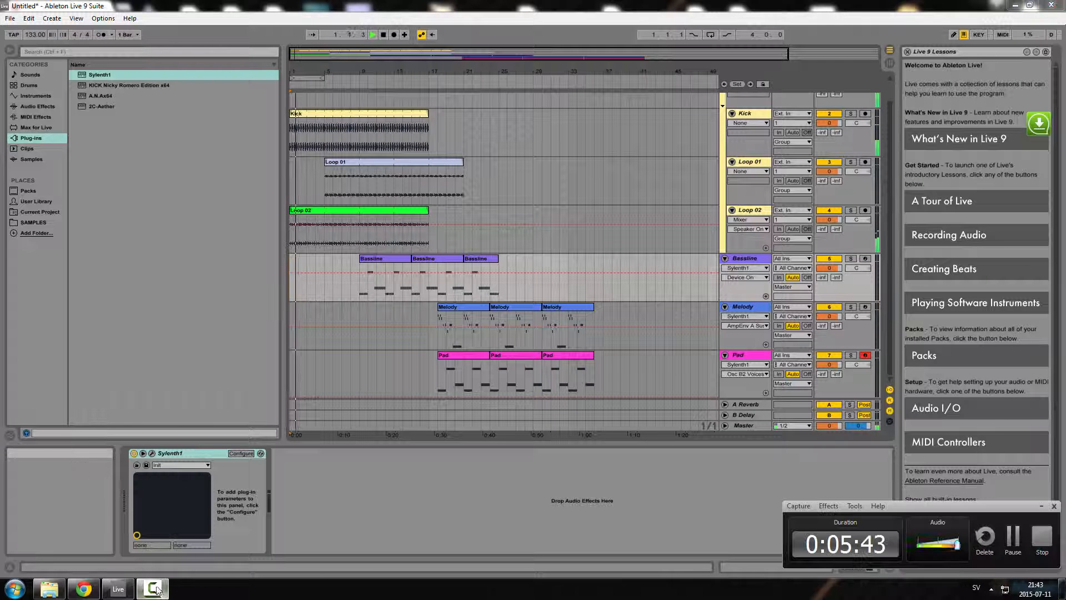
click(1042, 506)
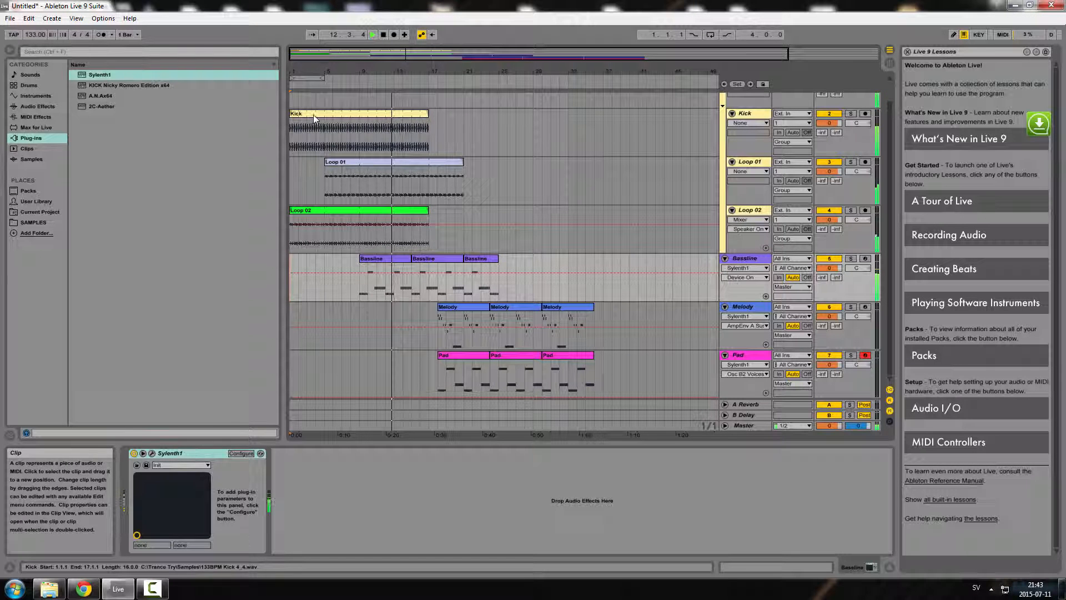
Extend the Kick and Loop 01 clips to end at bar 33 and restart playback near bar 9
drag(428, 114, 566, 109)
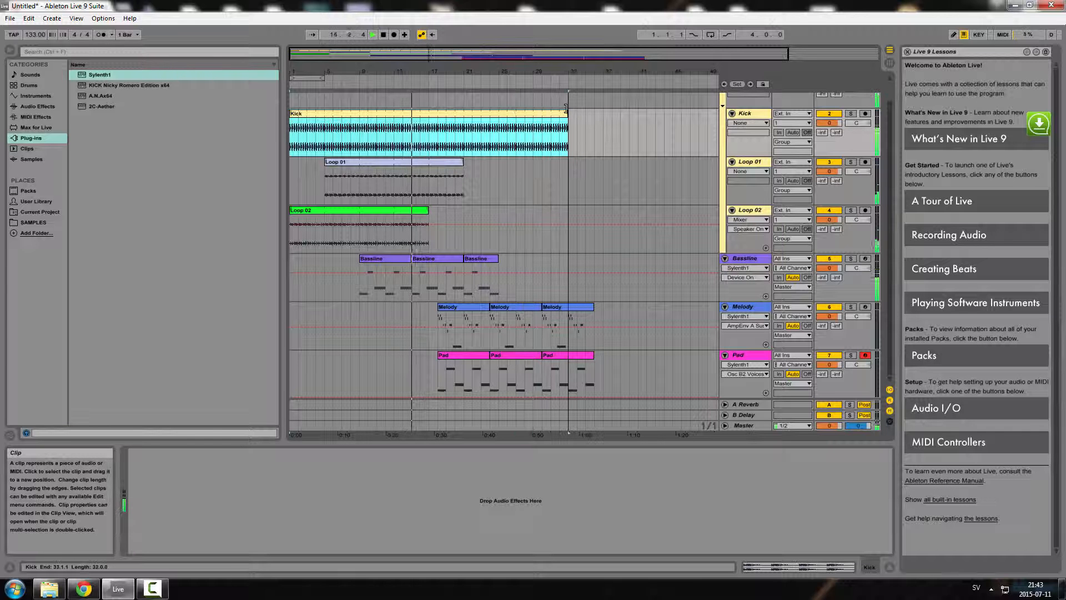
drag(463, 162, 568, 161)
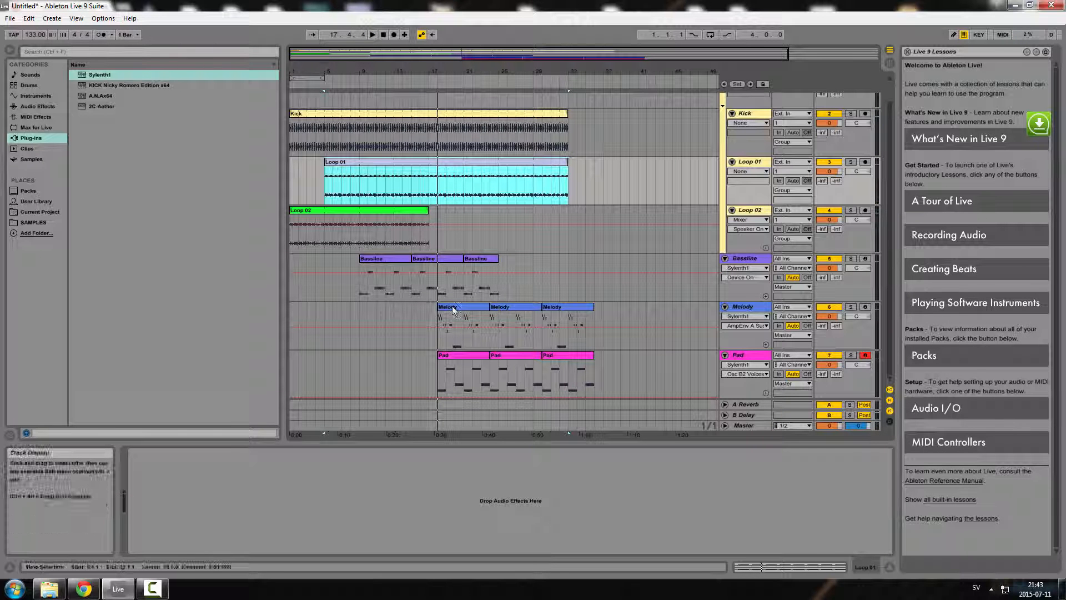
click(359, 82)
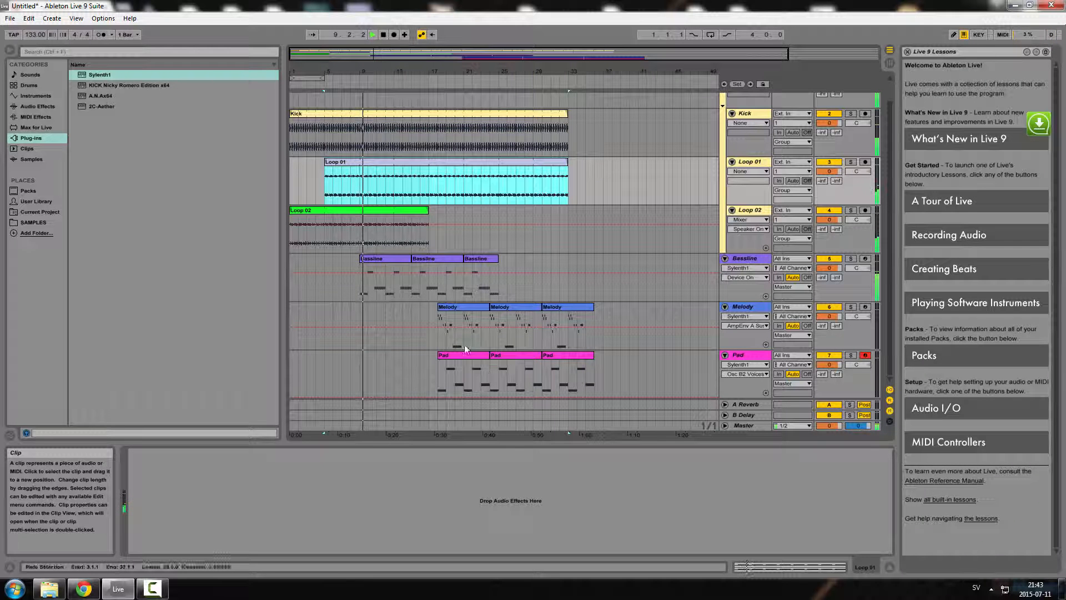
Select the three Melody and three Pad clips and move them together to start at bar 21
click(461, 304)
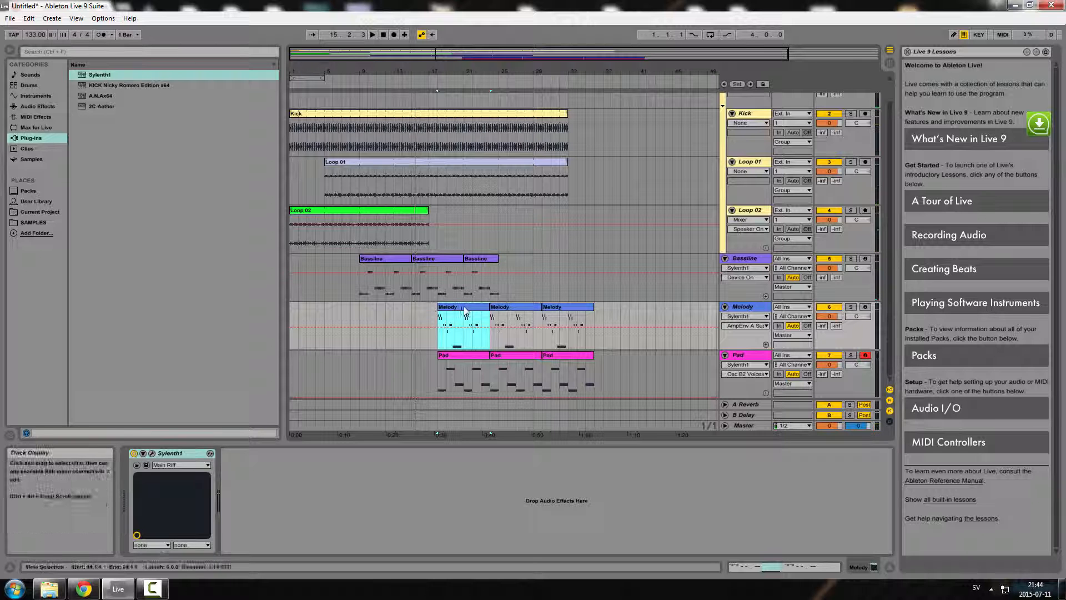
shift+click(462, 357)
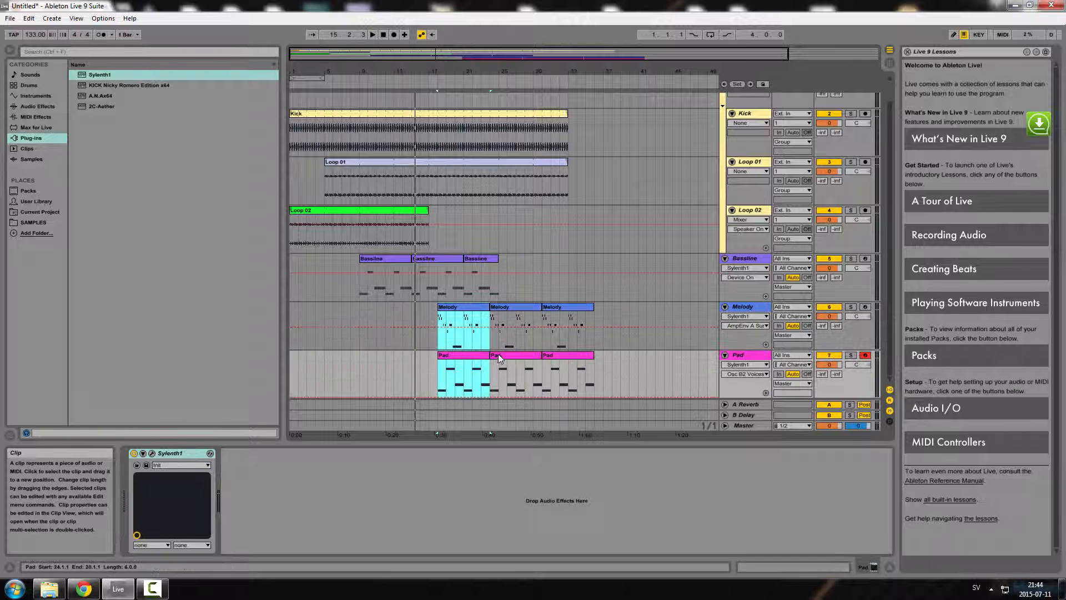
shift+click(501, 356)
shift+click(506, 308)
shift+click(562, 312)
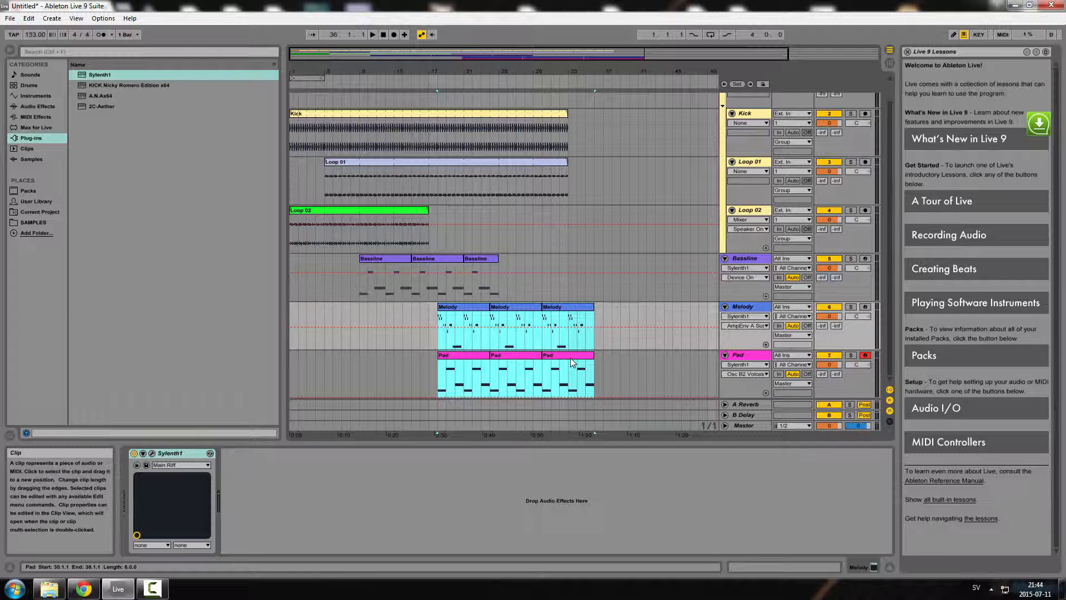
drag(454, 308, 480, 309)
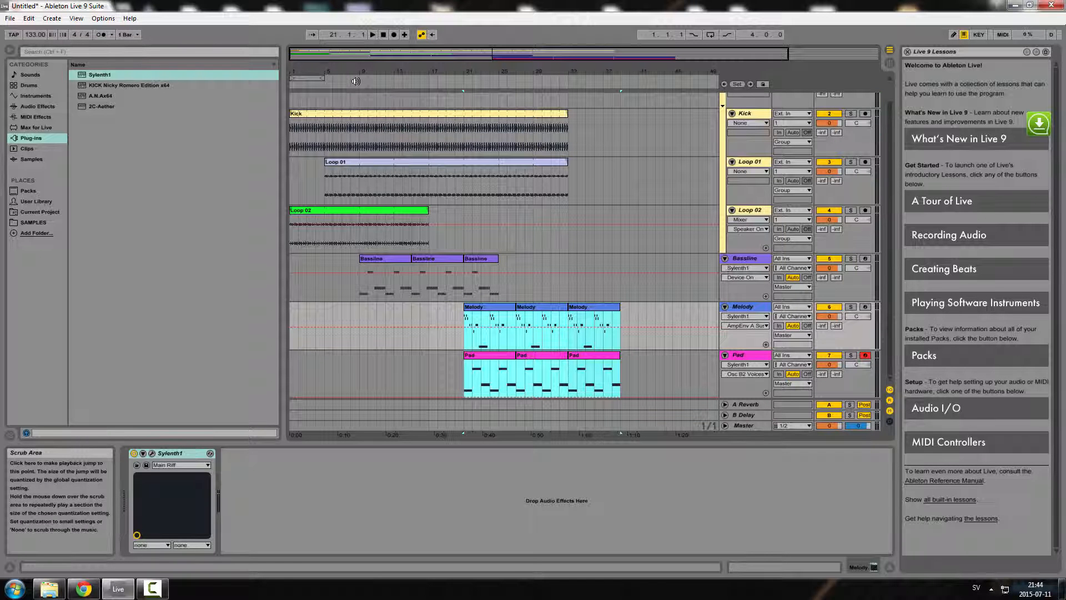
Restart playback near bar 8 and extend the Loop 02 clip to end at bar 33
click(356, 81)
click(355, 80)
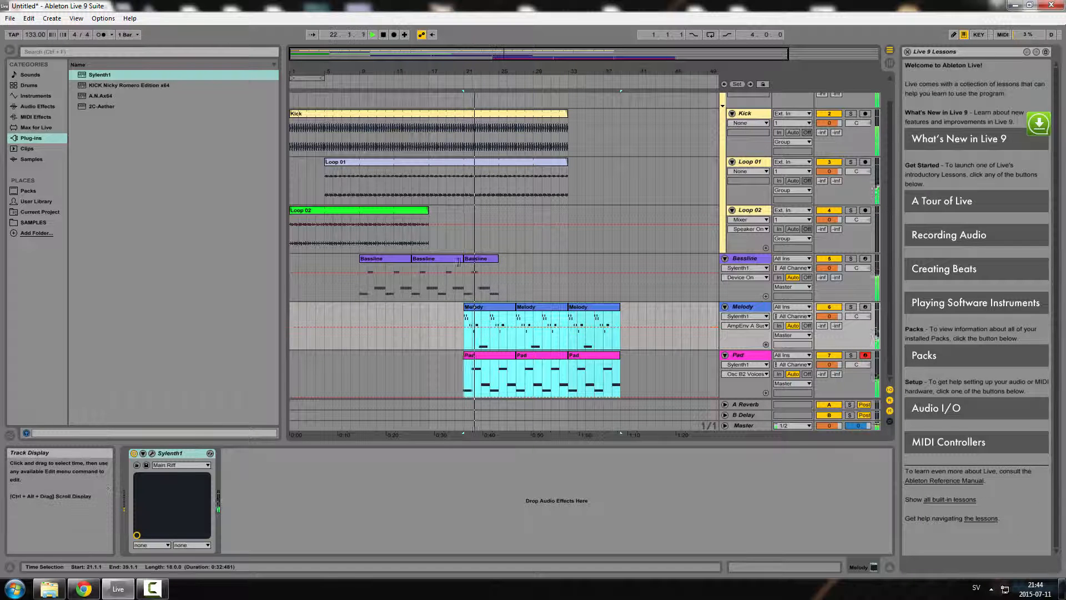
drag(426, 213, 568, 214)
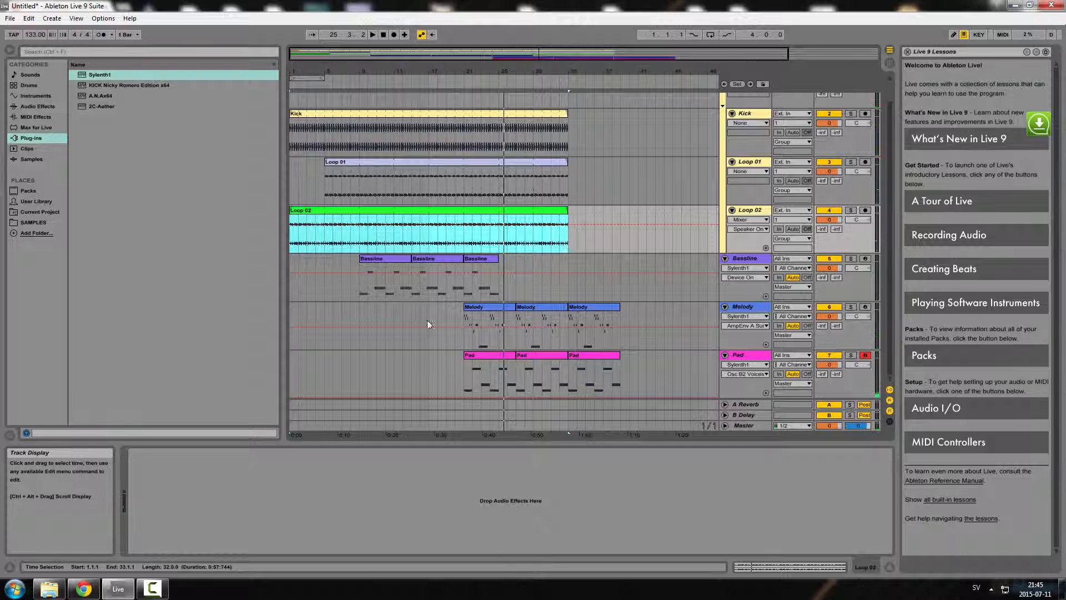
Select the three Melody clips and move them to start at bar 33
click(479, 308)
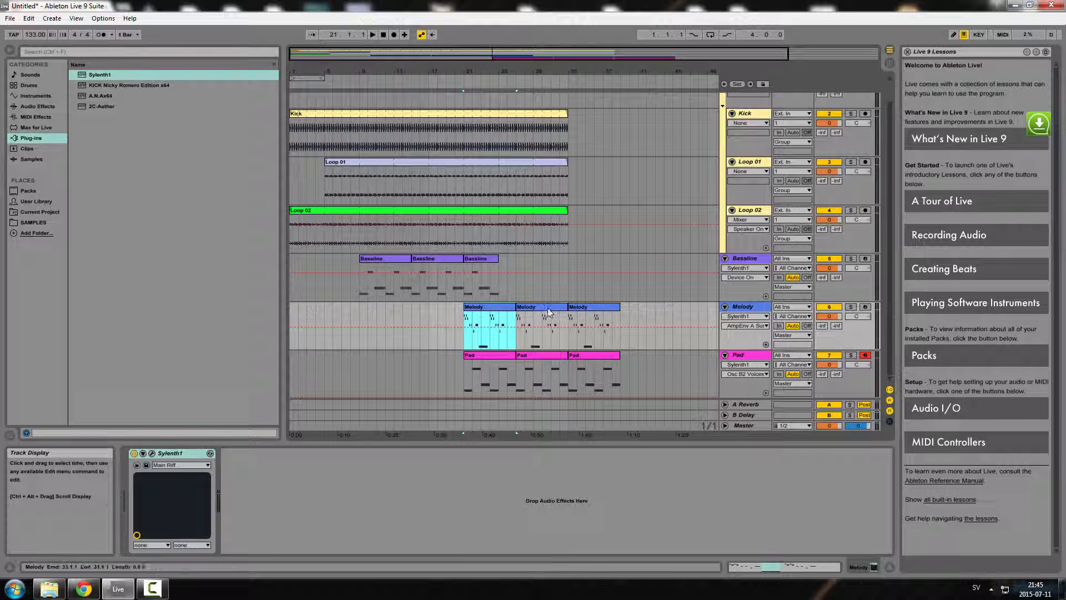
shift+click(549, 308)
shift+click(580, 308)
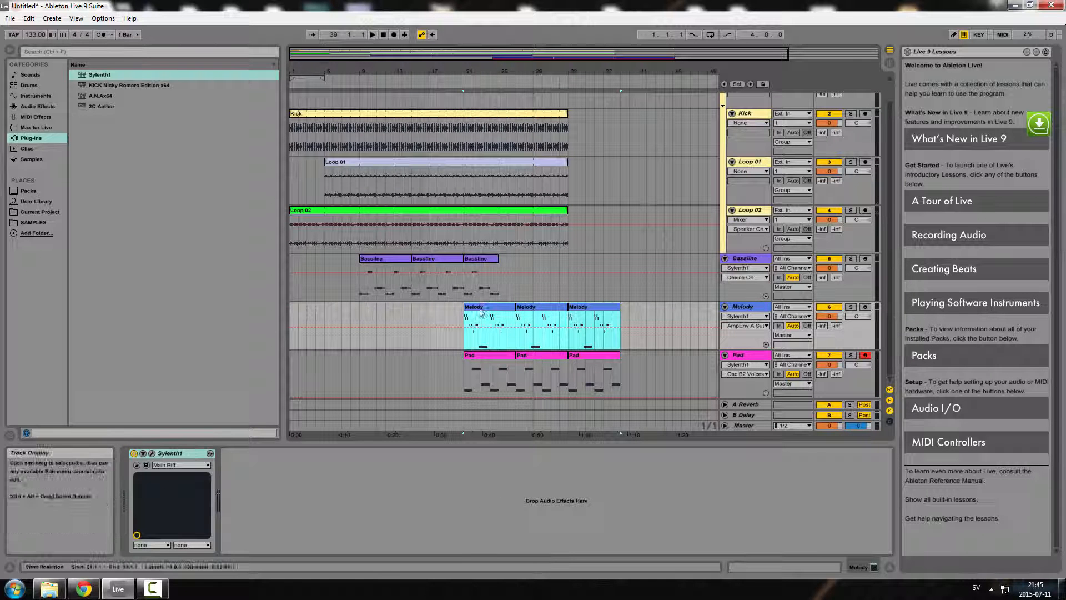
drag(476, 318, 584, 317)
Select the three Pad clips and restart playback around bar 19
click(496, 356)
shift+click(537, 355)
shift+click(575, 355)
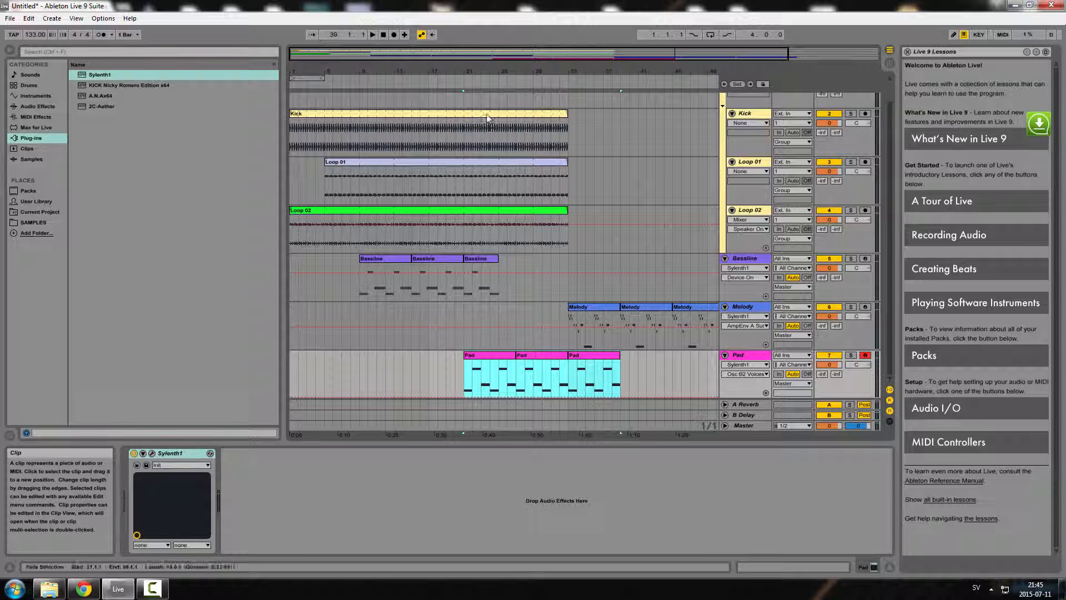
click(451, 83)
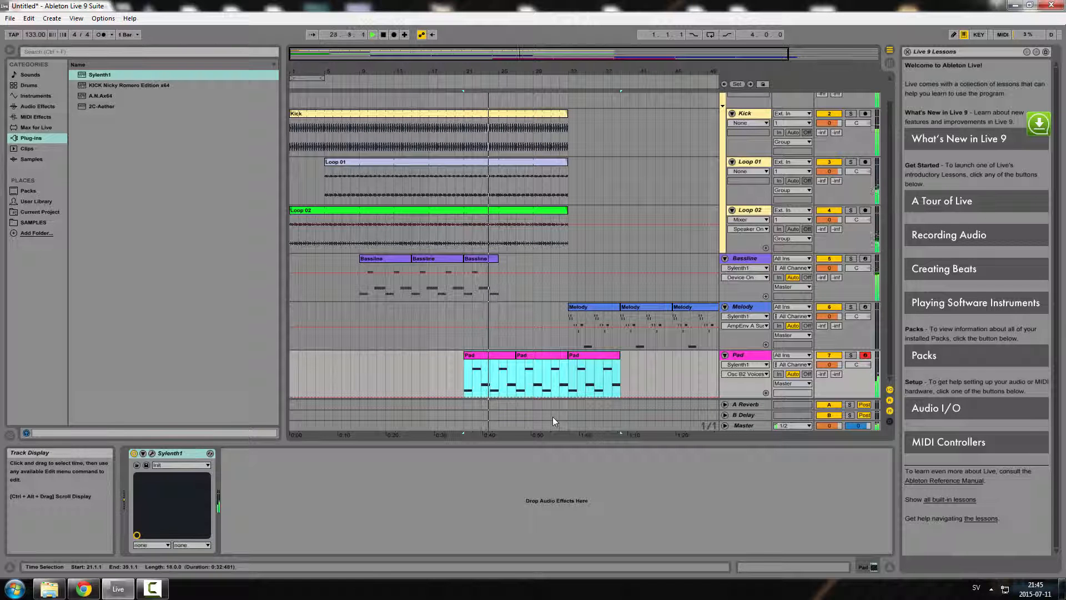
Solo the Baseline and Pad tracks and briefly play the arrangement
click(481, 356)
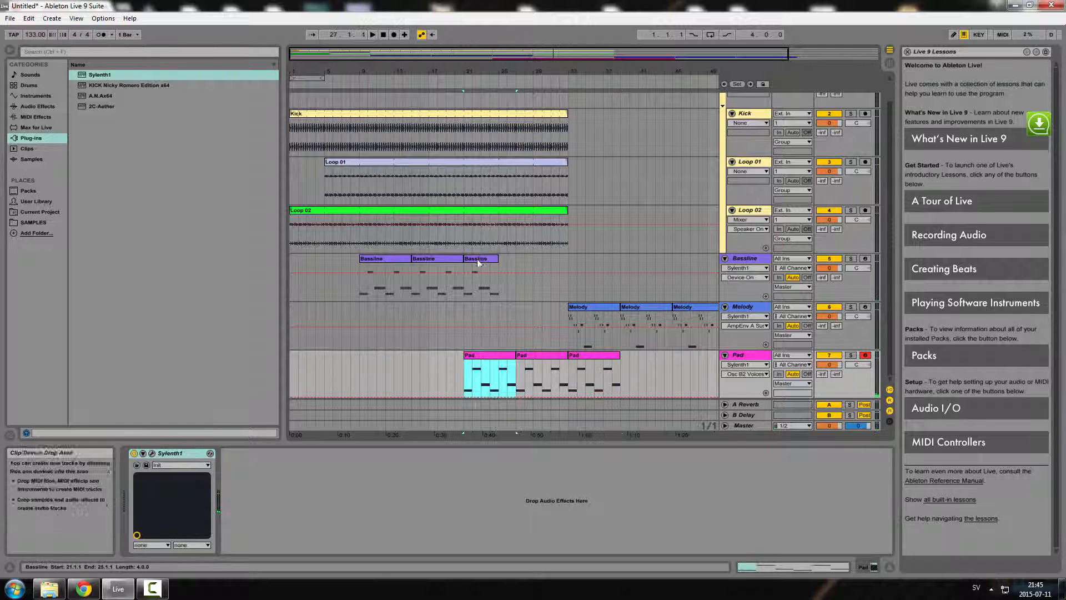
click(479, 259)
click(481, 358)
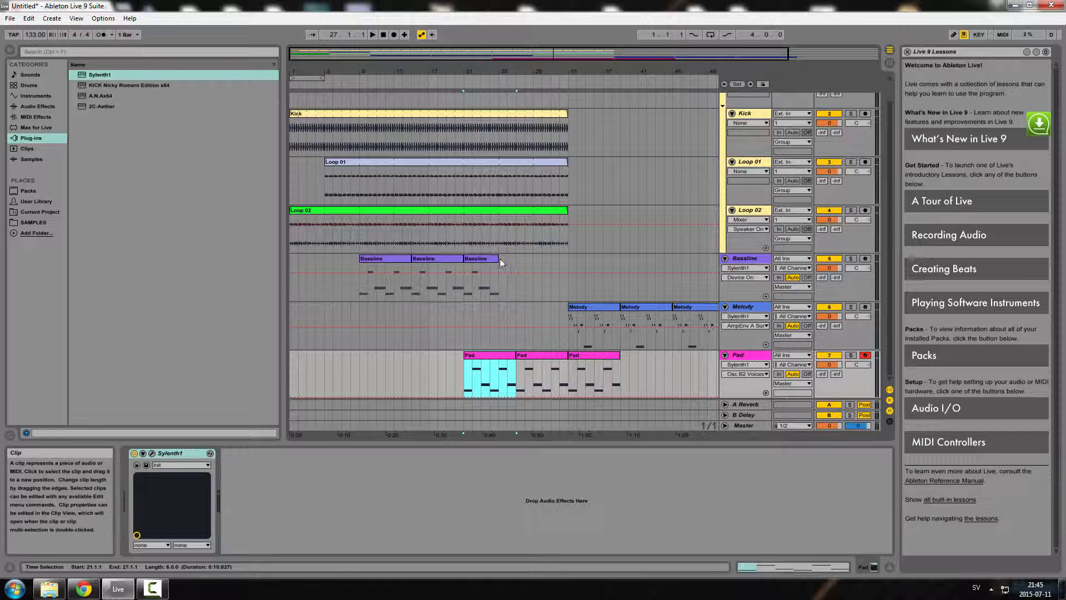
shift+click(501, 263)
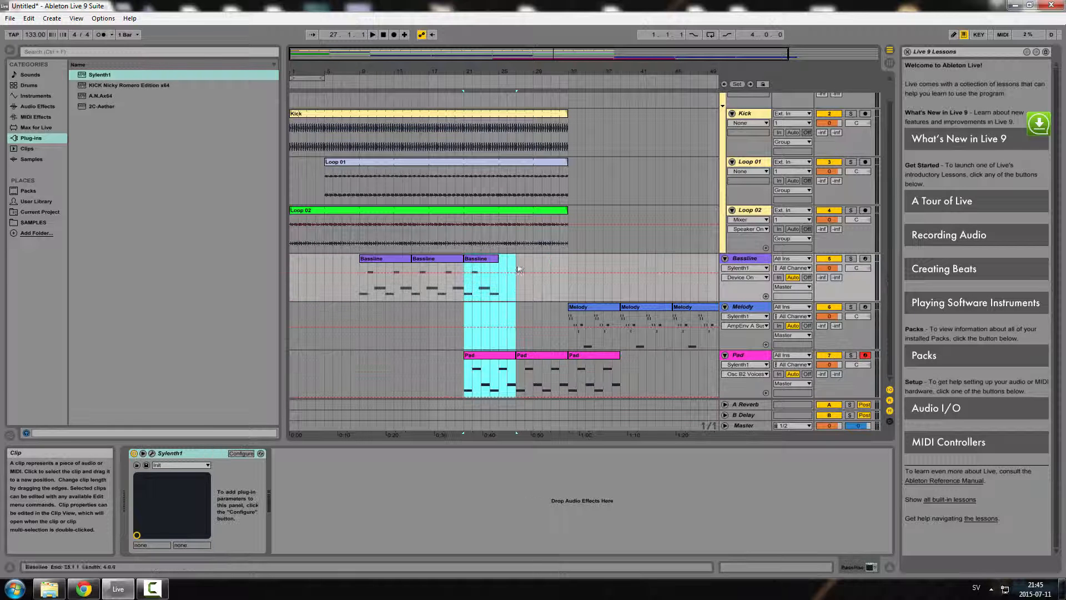
click(850, 259)
ctrl+click(850, 355)
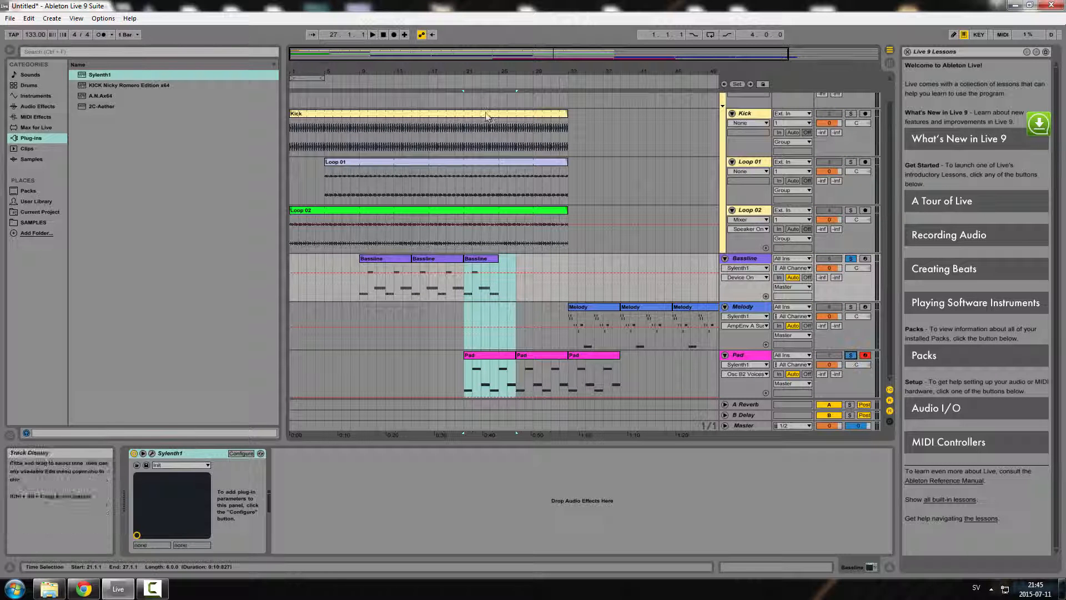
key(space)
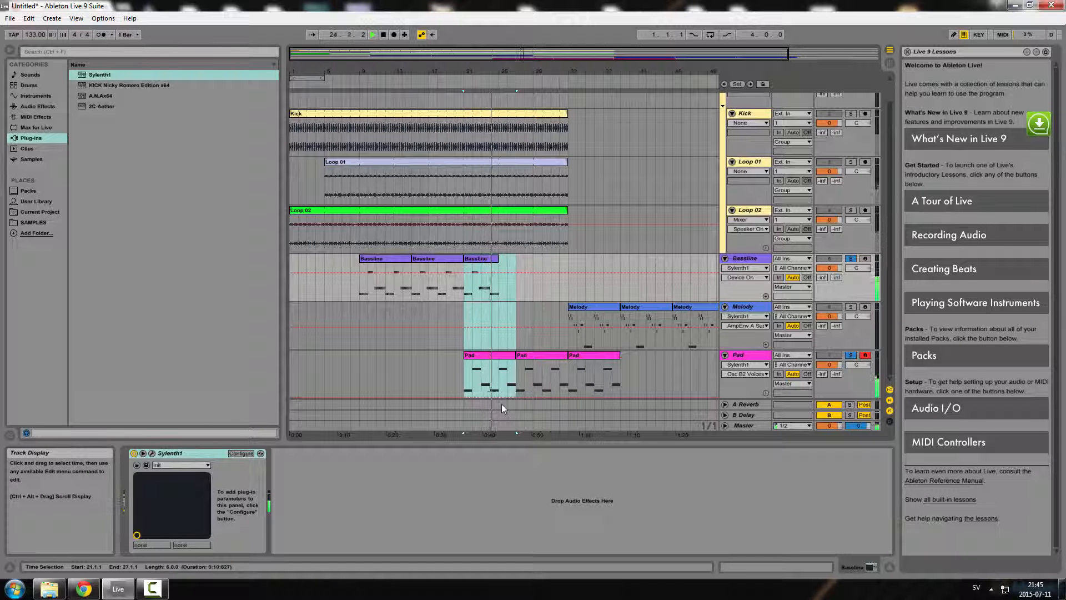
key(space)
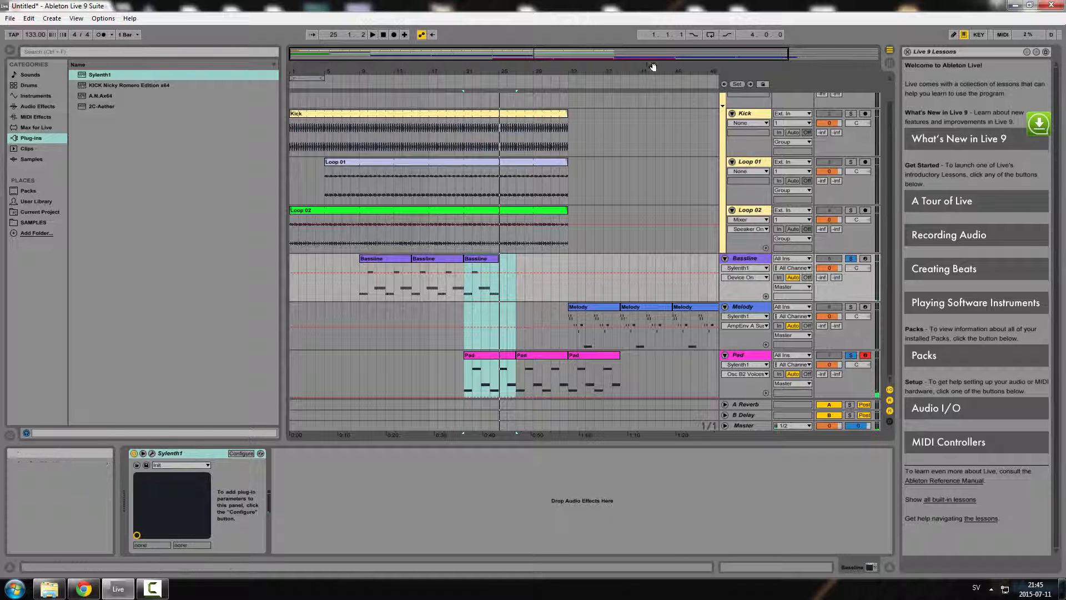
Add a fourth Baseline clip by duplicating the last Baseline clip right after it
drag(648, 72, 622, 73)
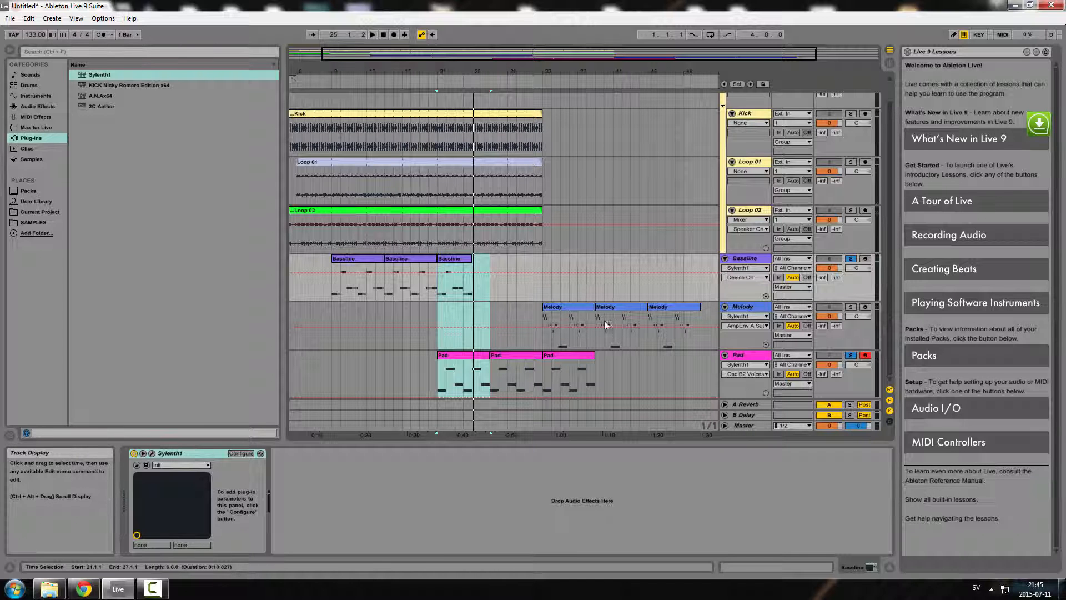
click(464, 260)
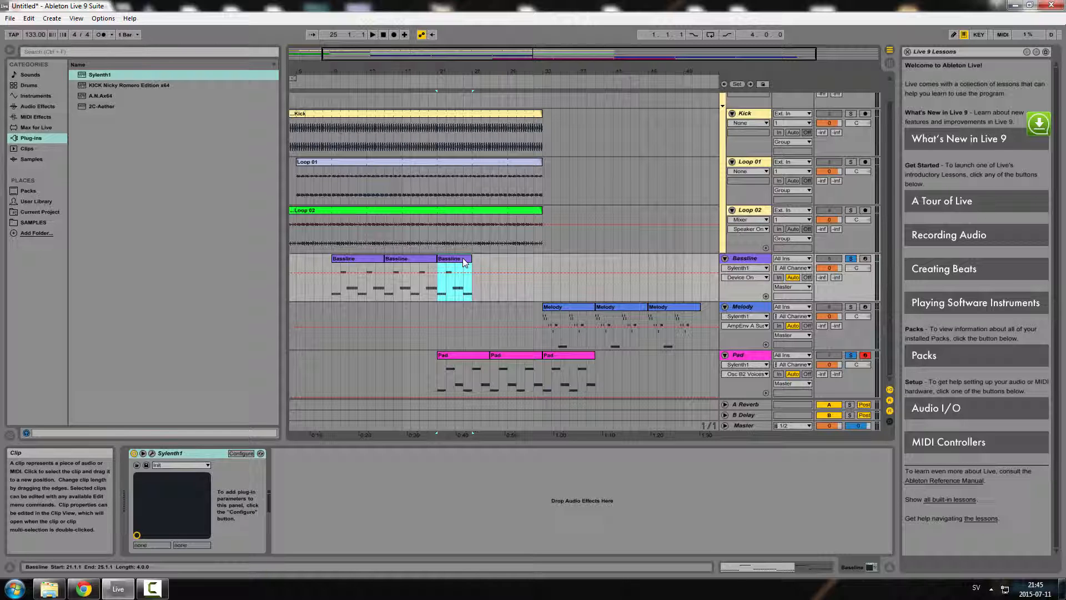
drag(464, 260, 365, 260)
click(365, 259)
click(398, 260)
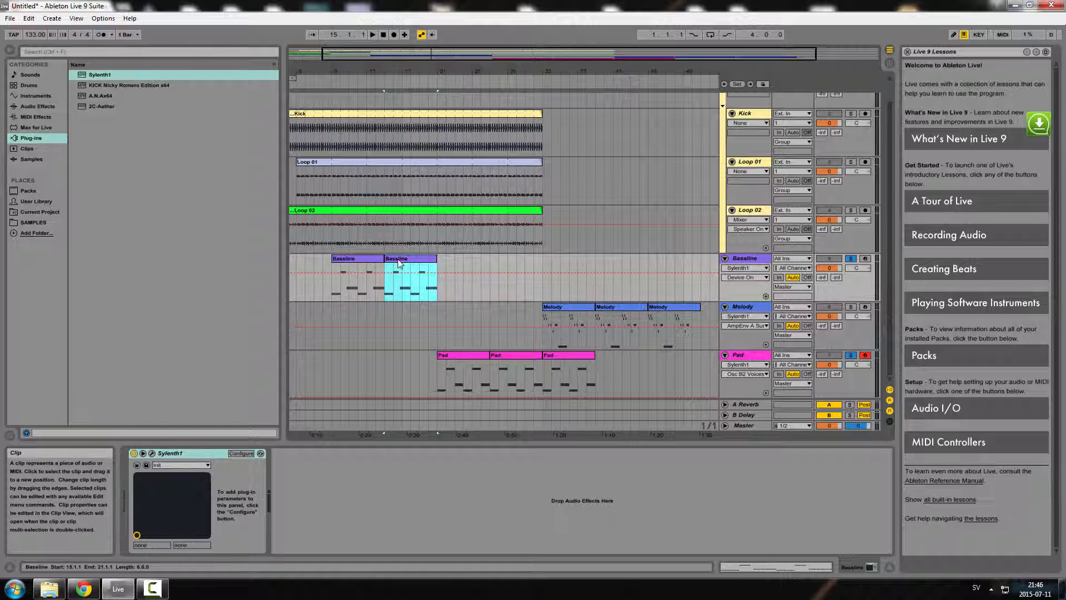
drag(420, 265, 482, 280)
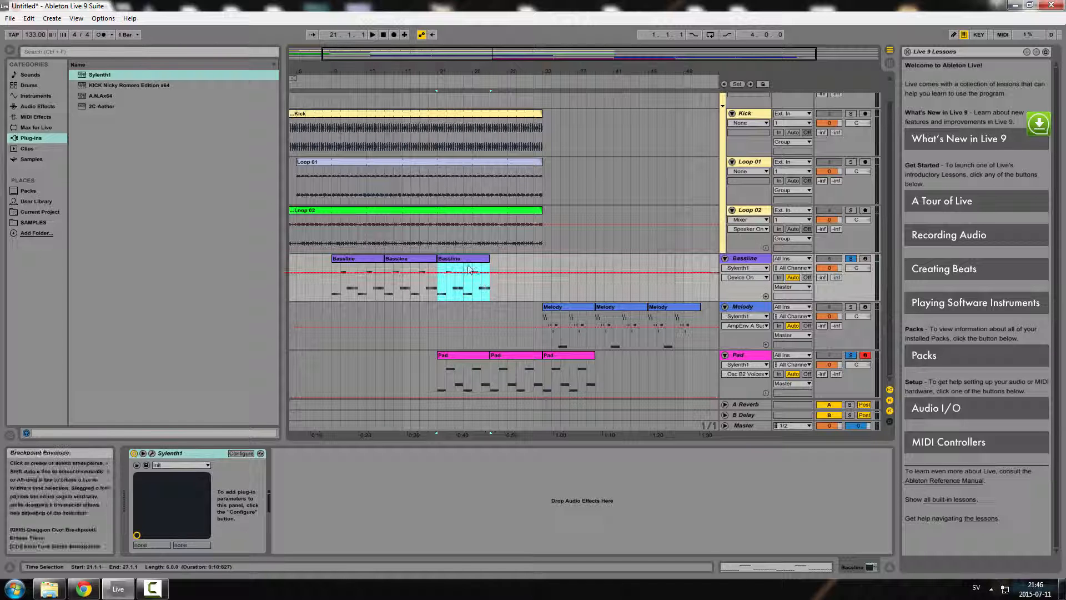
click(457, 262)
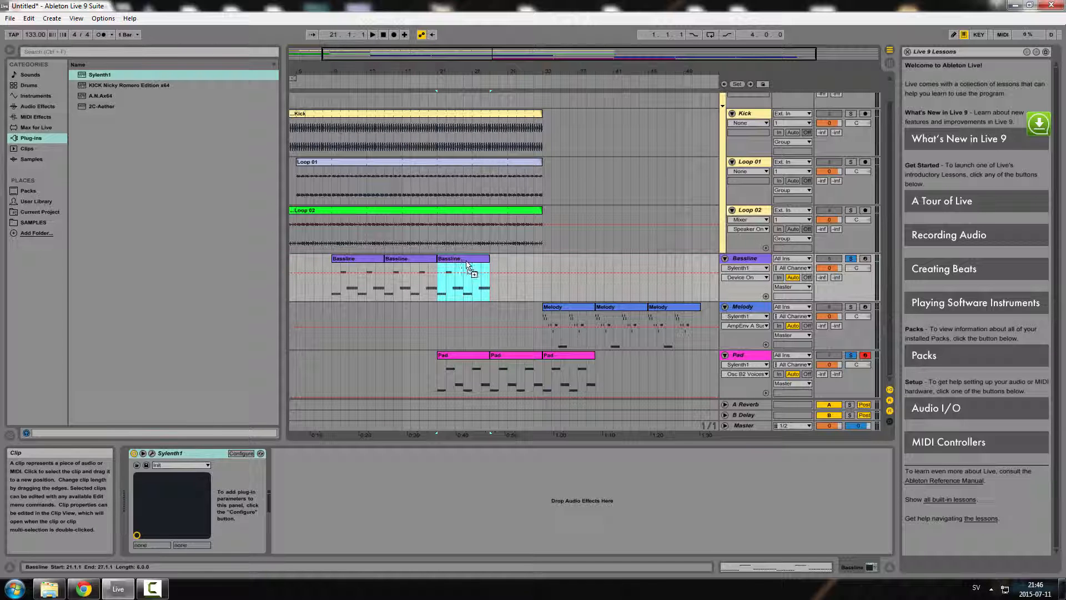
key(ctrl+d)
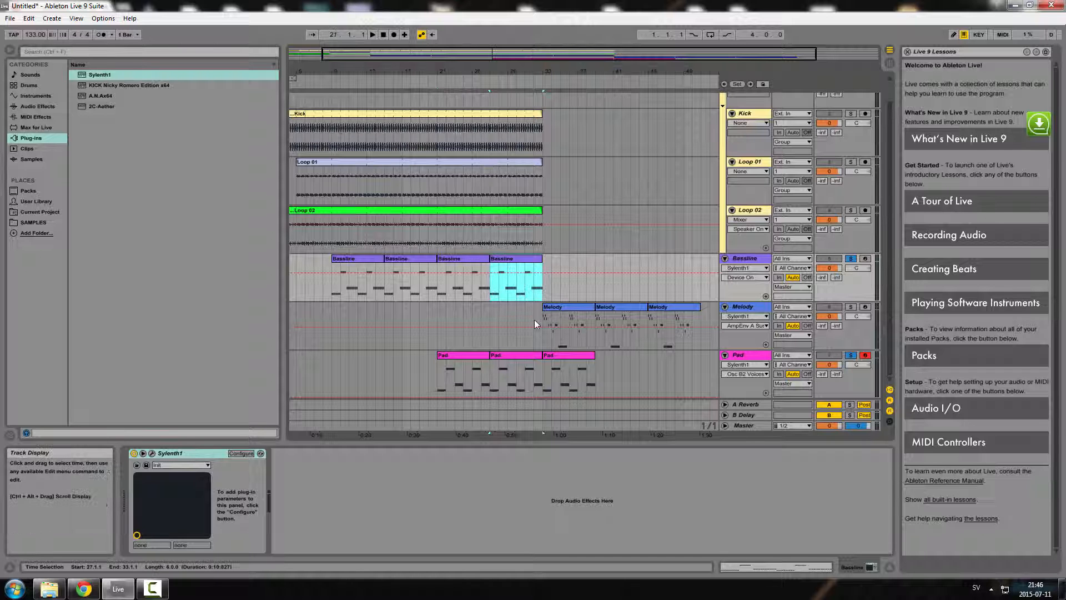
Select all four Baseline clips and duplicate them so the bassline continues to bar 57
click(439, 75)
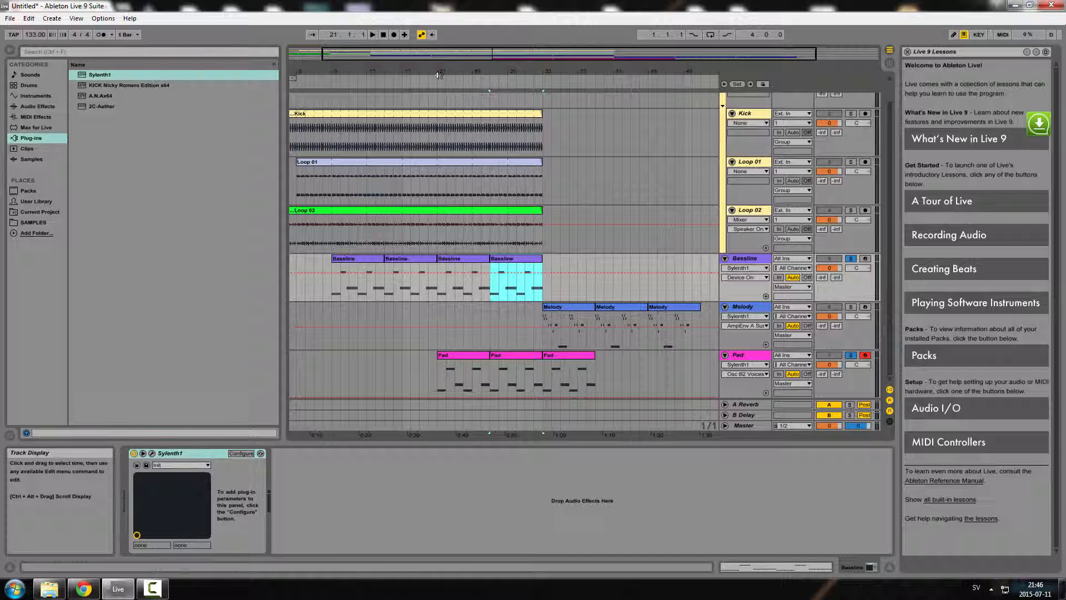
drag(432, 71, 461, 70)
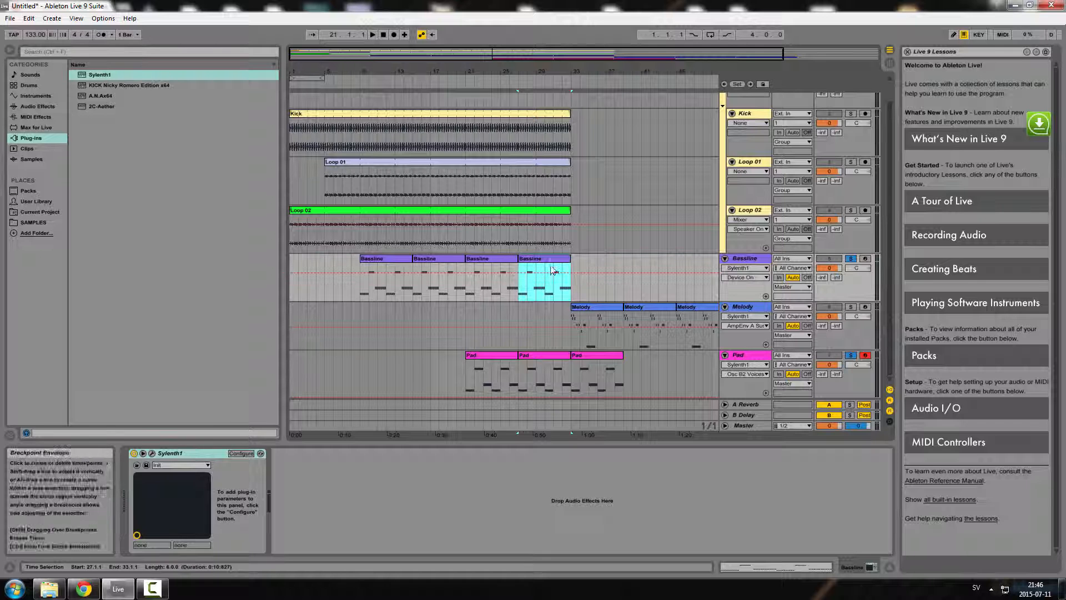
drag(615, 71, 616, 61)
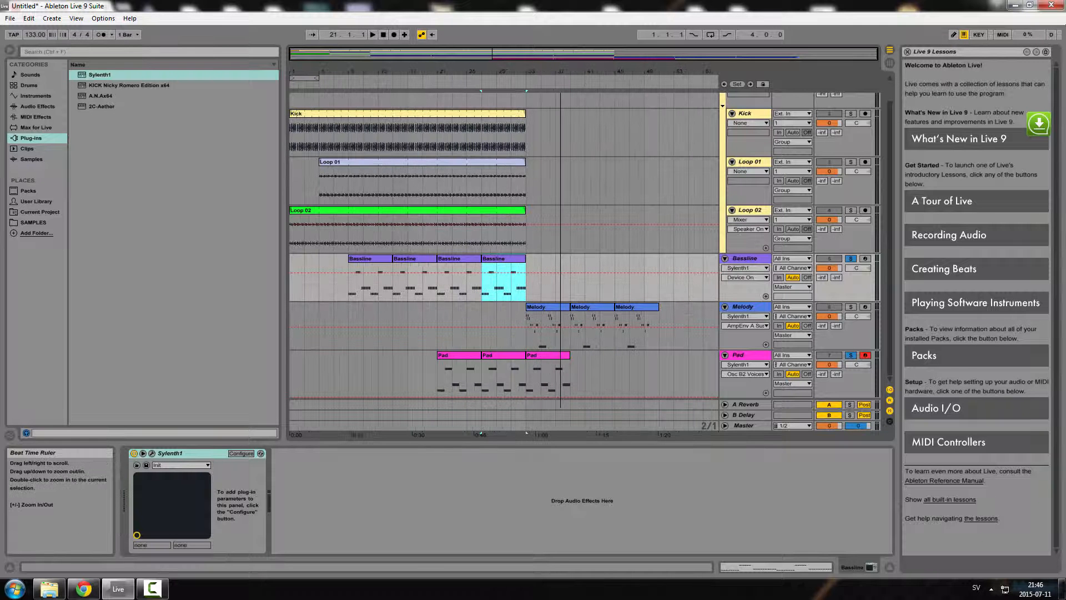
shift+click(464, 259)
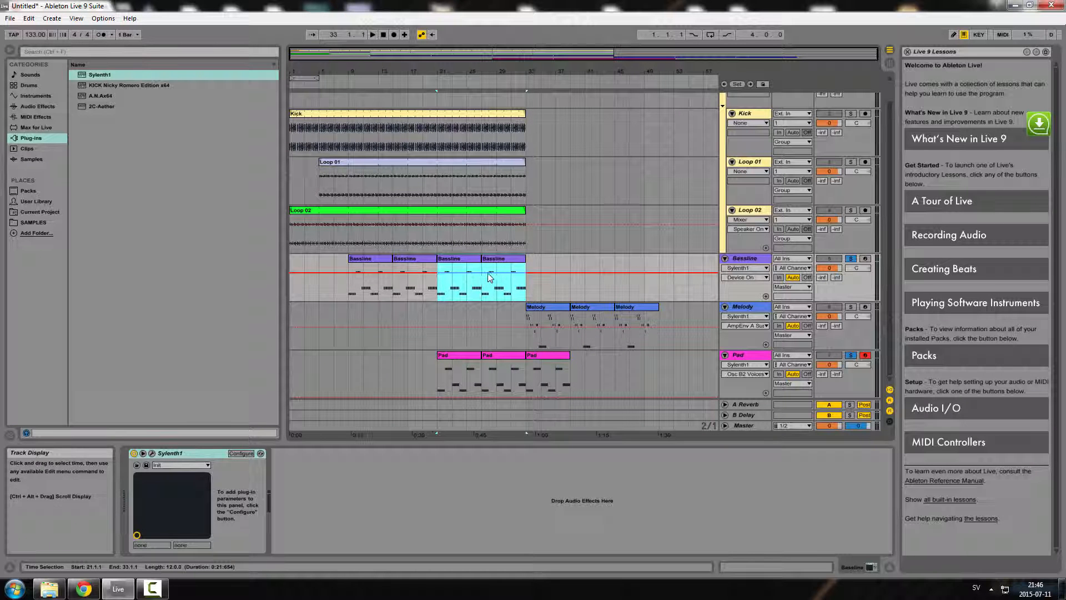
shift+click(408, 266)
shift+click(369, 265)
key(ctrl+d)
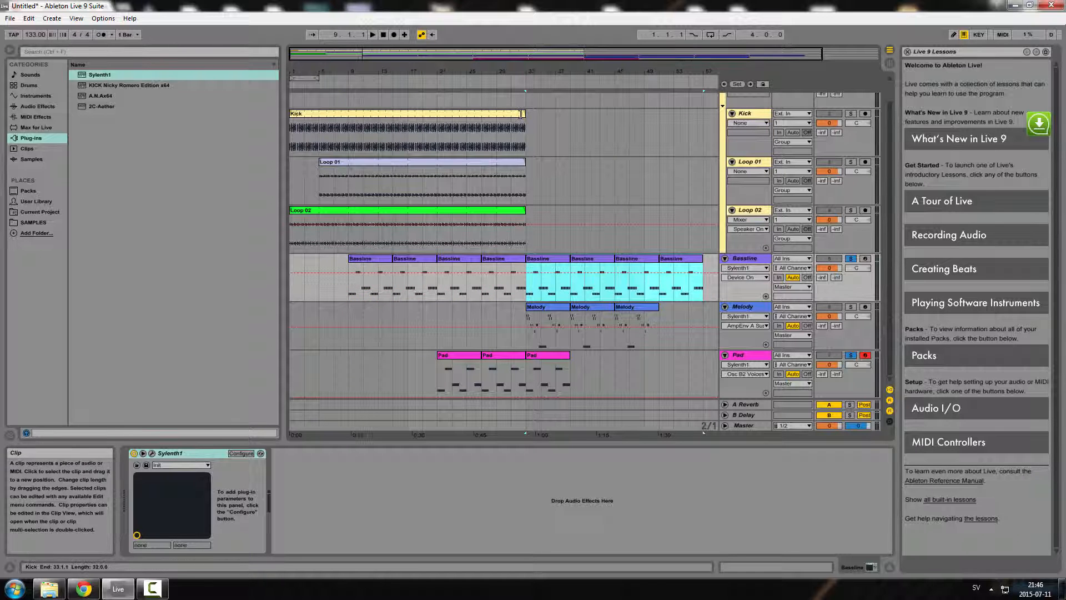
Select the Kick, Loop 01 and Loop 02 clips and extend them to end at bar 57
click(522, 113)
shift+click(520, 168)
shift+click(519, 220)
drag(521, 159, 704, 121)
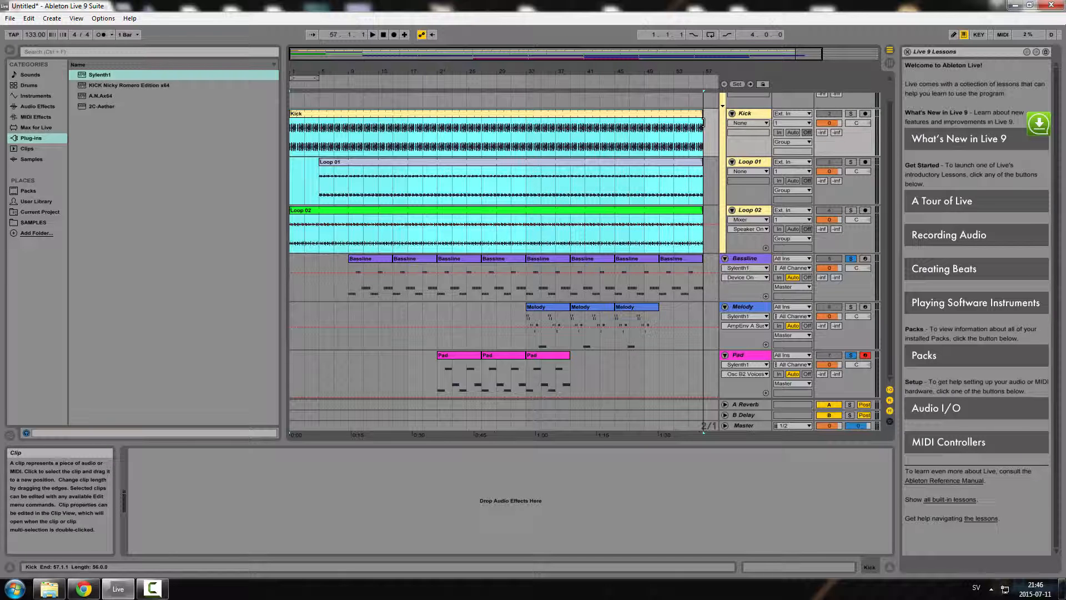
Copy the last Pad clip to start at bar 39, right after the original
click(711, 162)
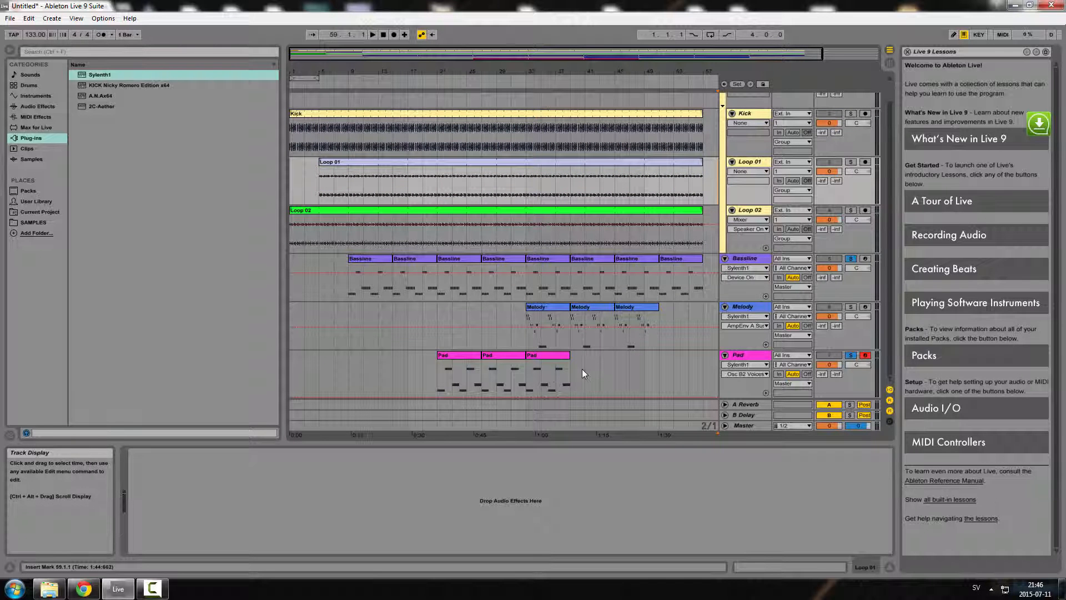
click(555, 361)
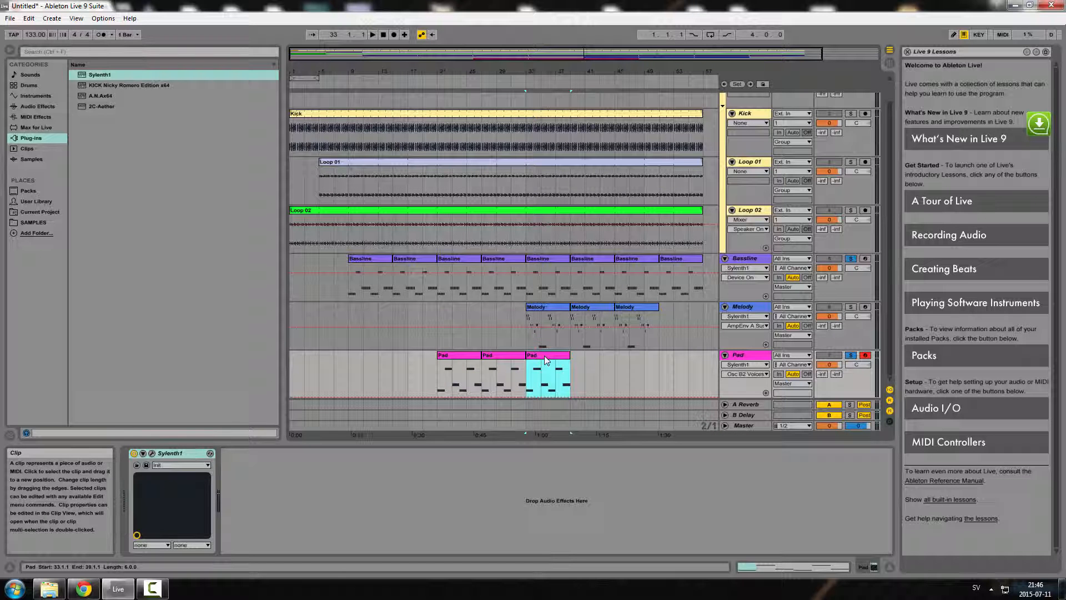
drag(546, 360, 611, 362)
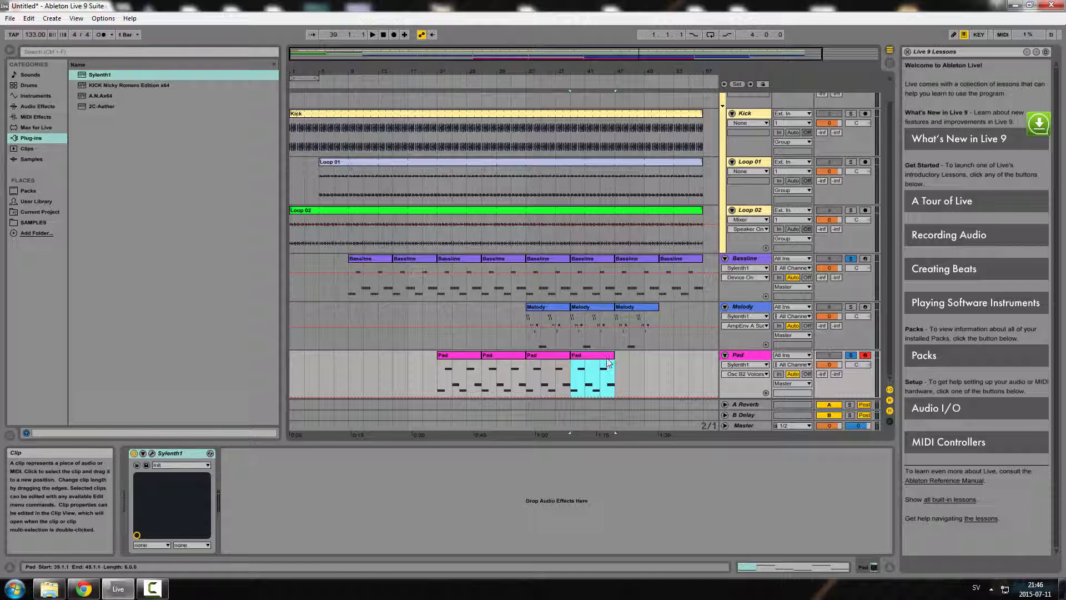
shift+click(567, 355)
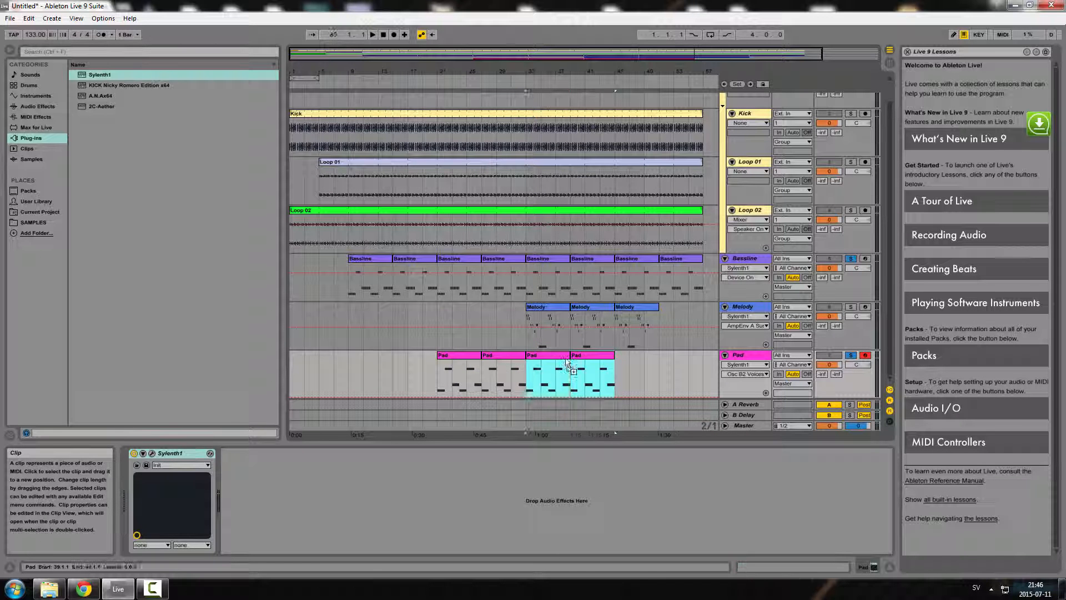
Copy the last Pad clip to start at bar 45 and the last Melody clip to start at bar 51
drag(567, 362, 628, 361)
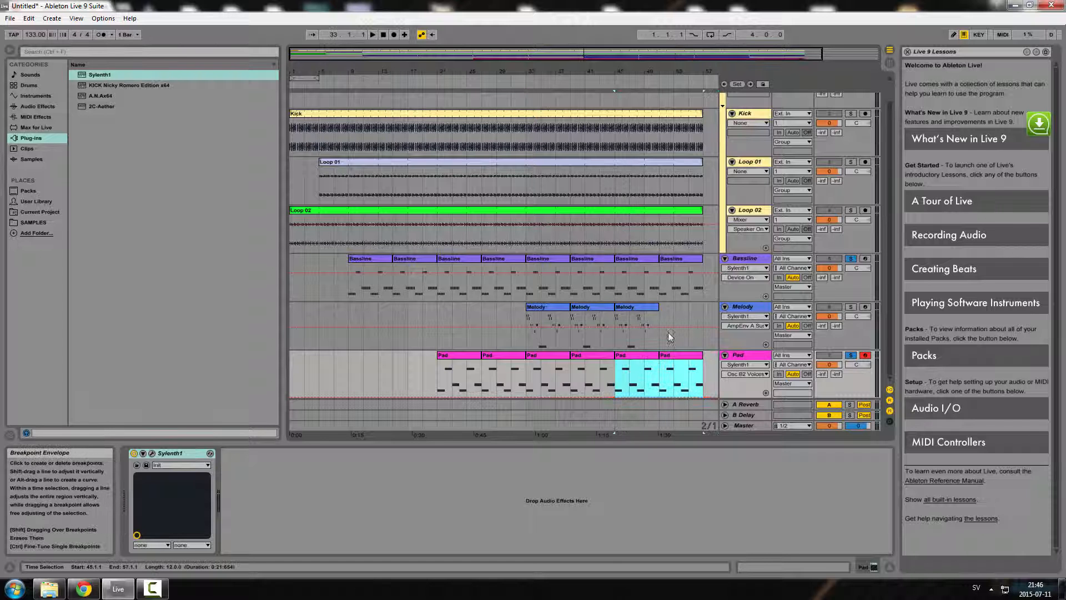
click(626, 313)
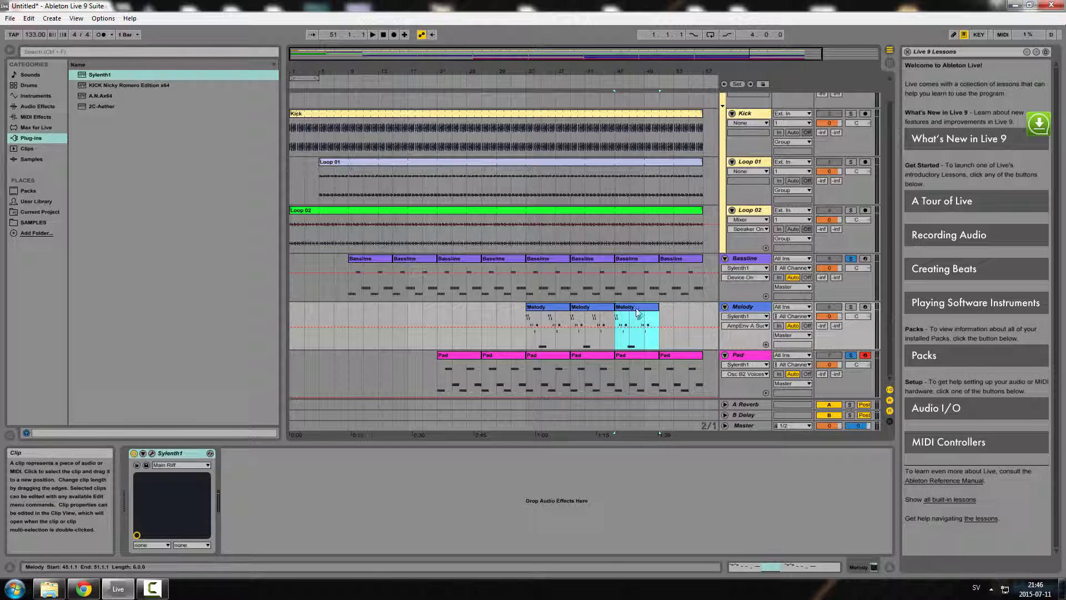
drag(629, 312, 673, 315)
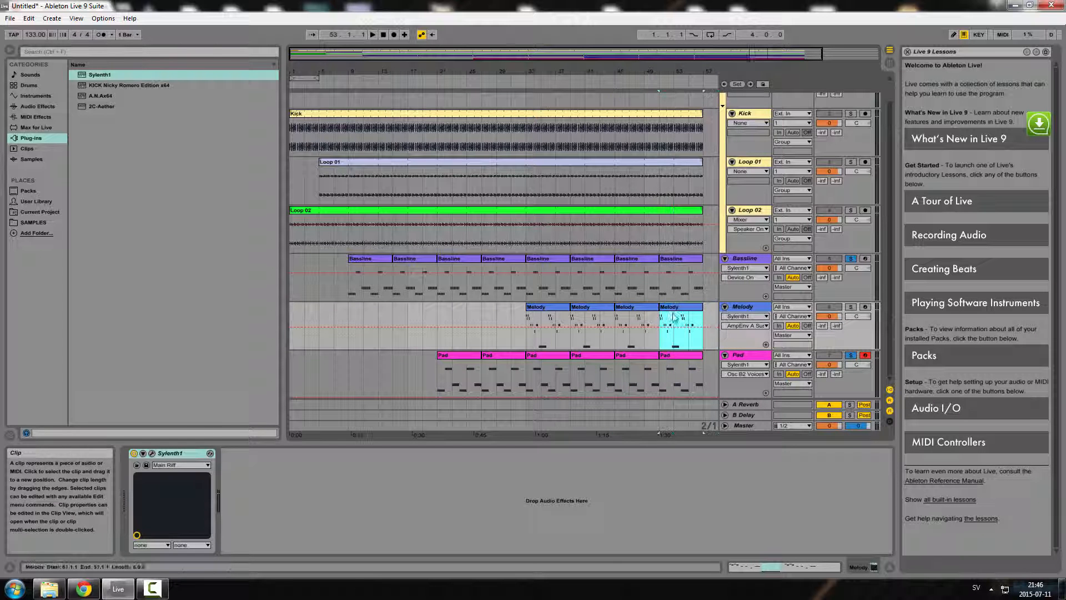
click(712, 322)
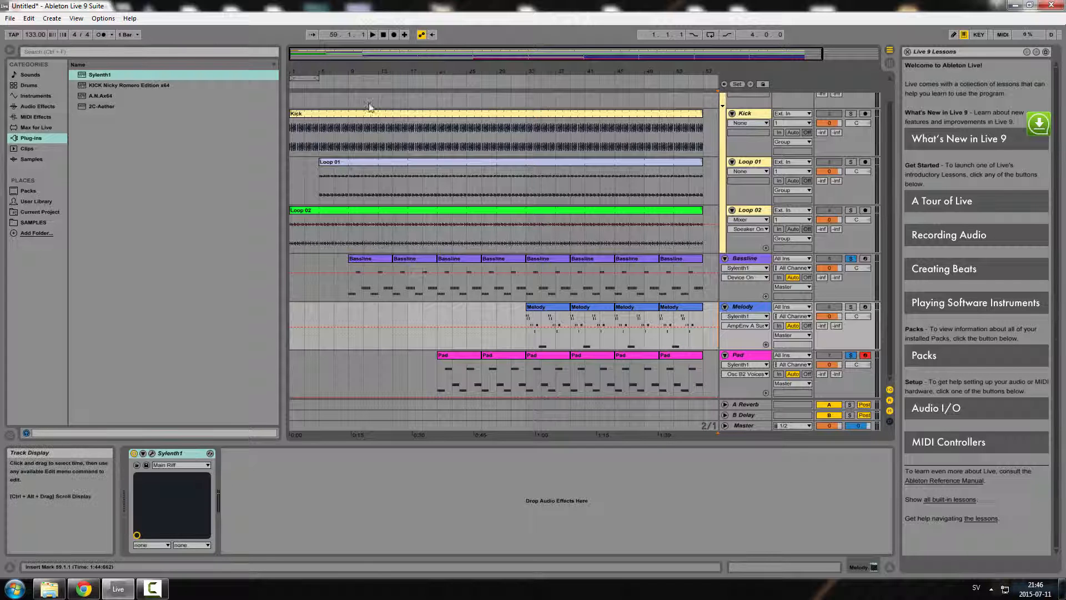
Play the arrangement from the start and stop playback
click(383, 34)
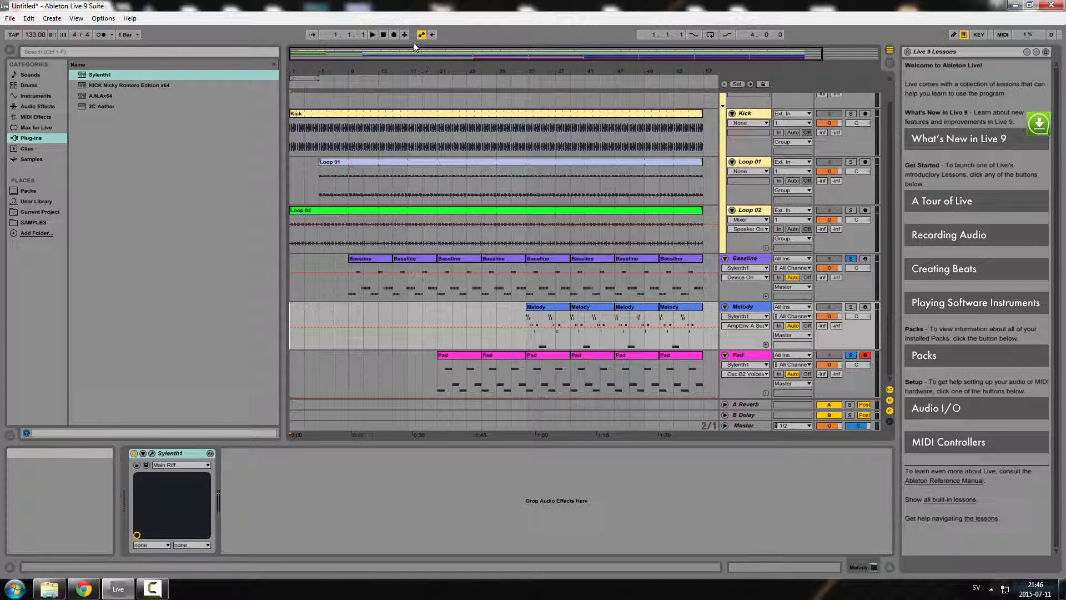
click(10, 19)
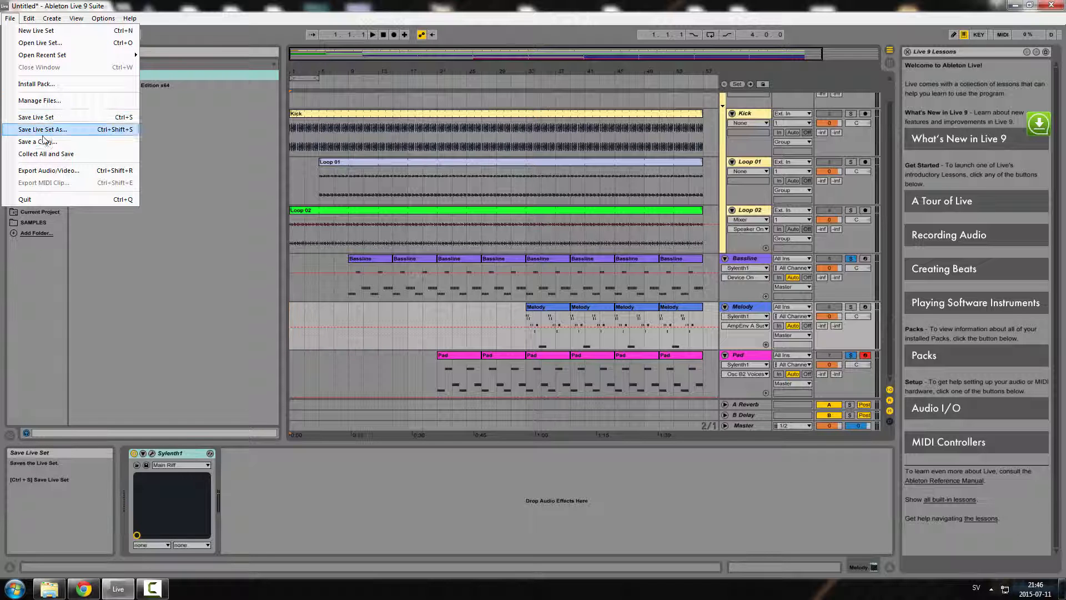
click(512, 270)
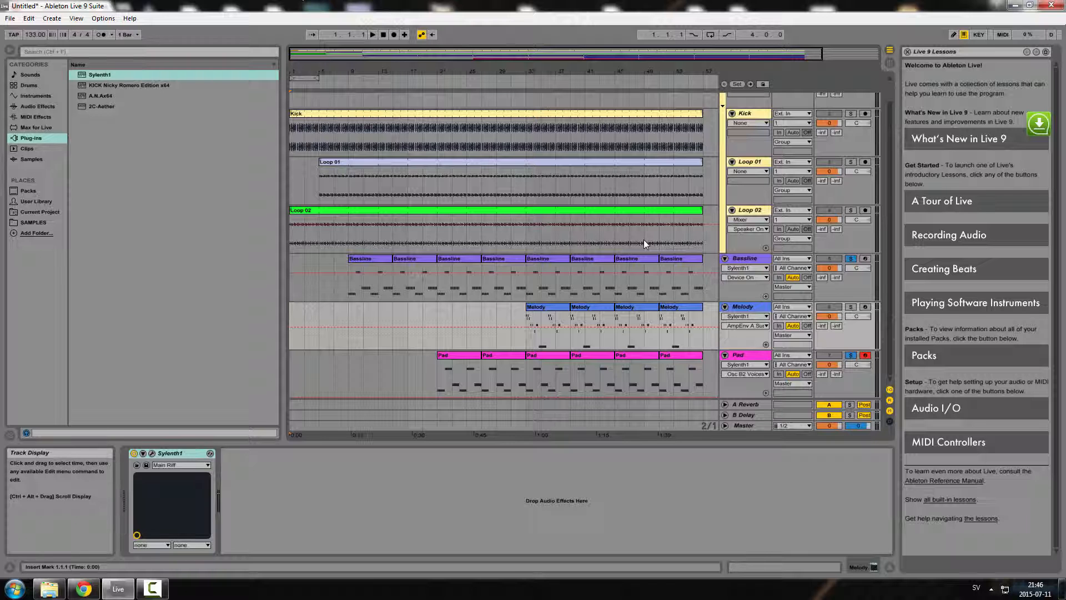
click(372, 36)
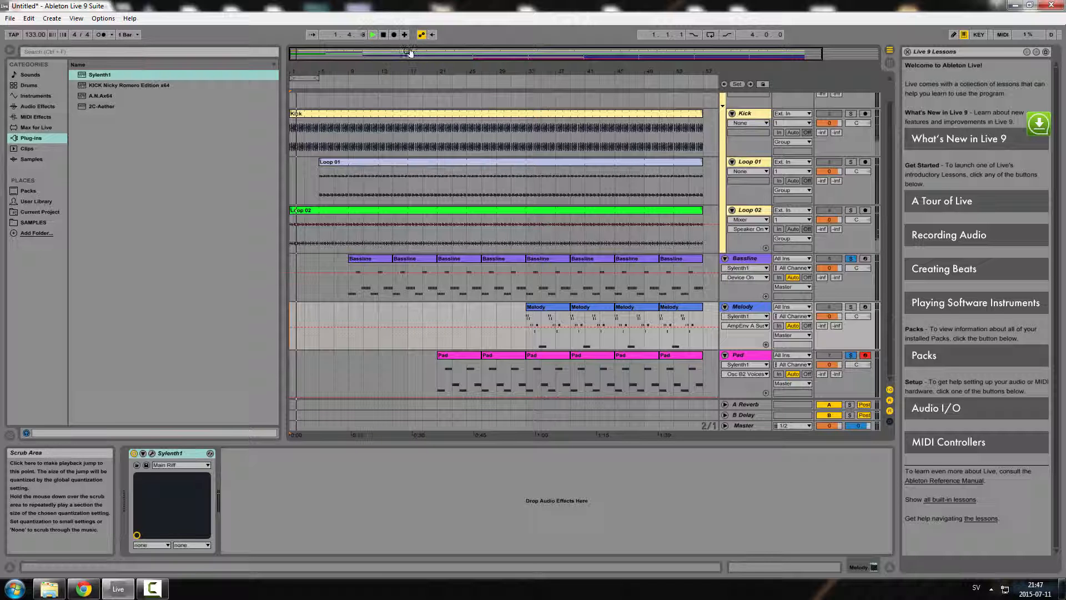
click(383, 35)
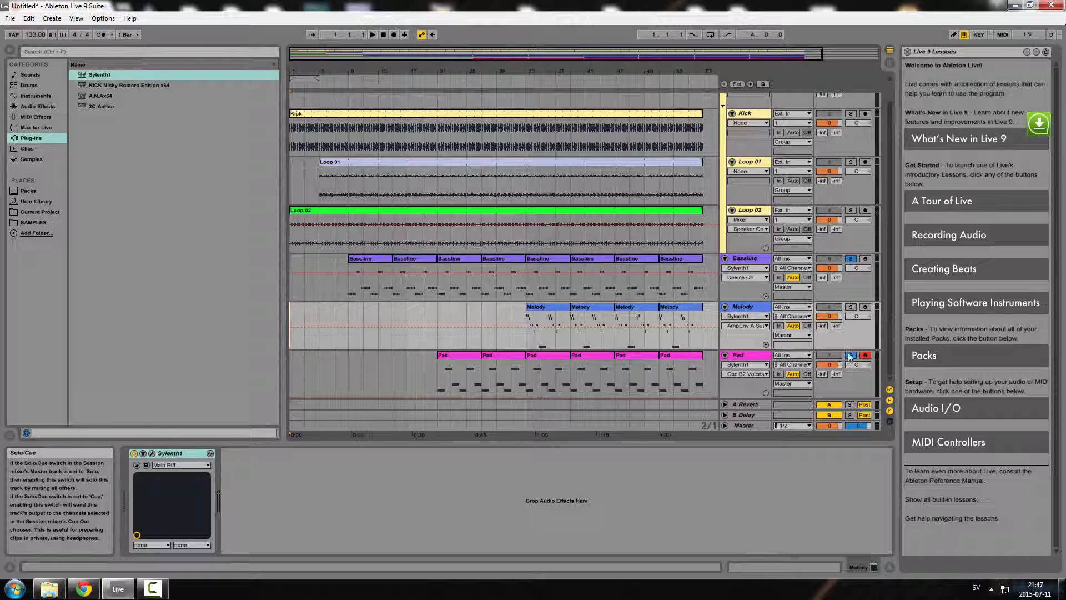
Unsolo the Baseline track and play the whole arrangement from the start
click(851, 258)
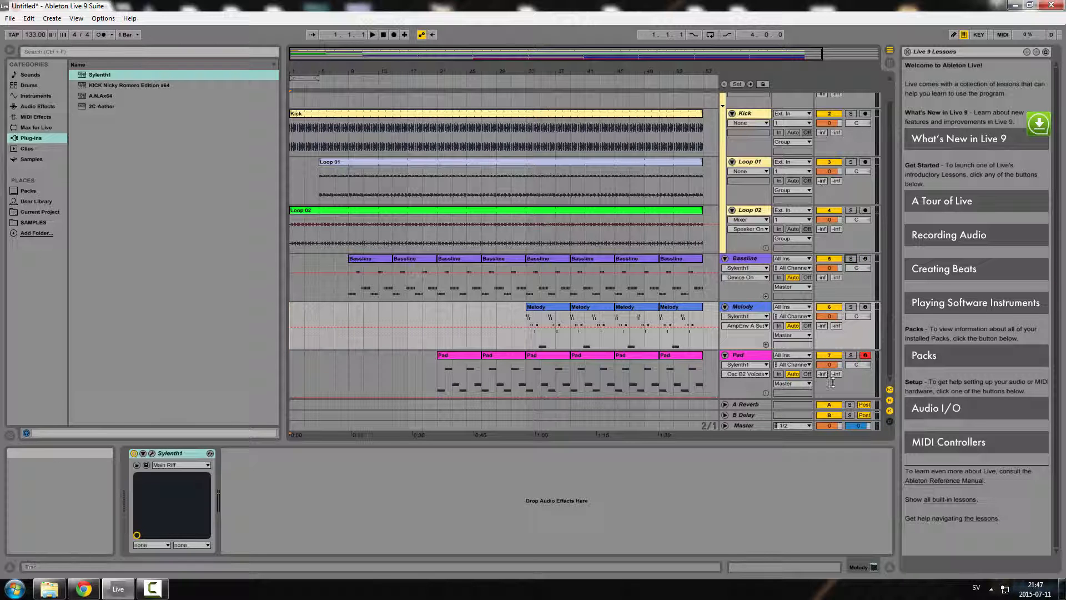
click(372, 35)
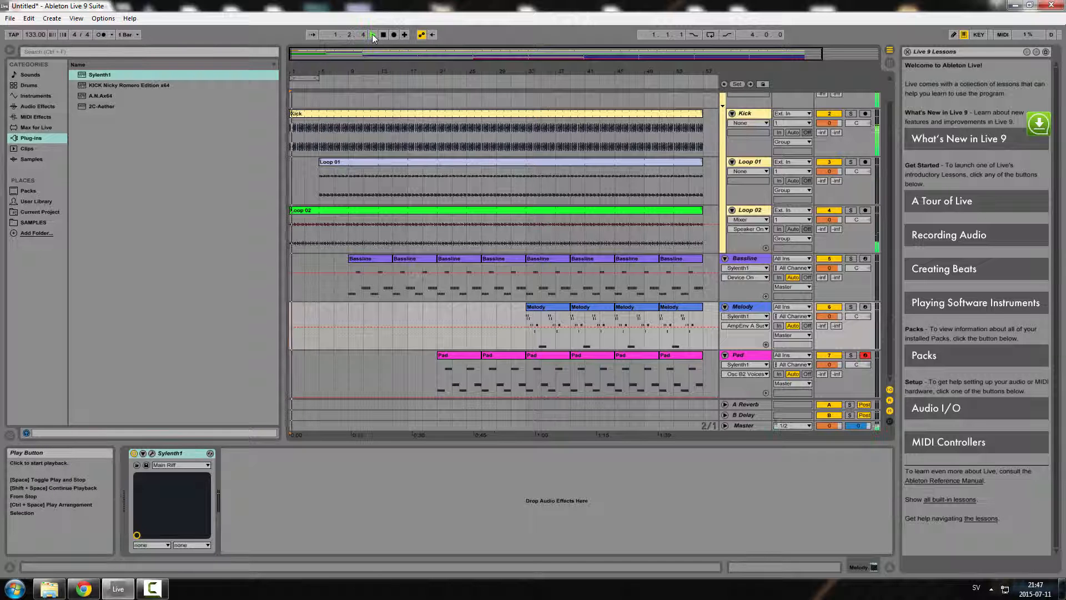
click(159, 593)
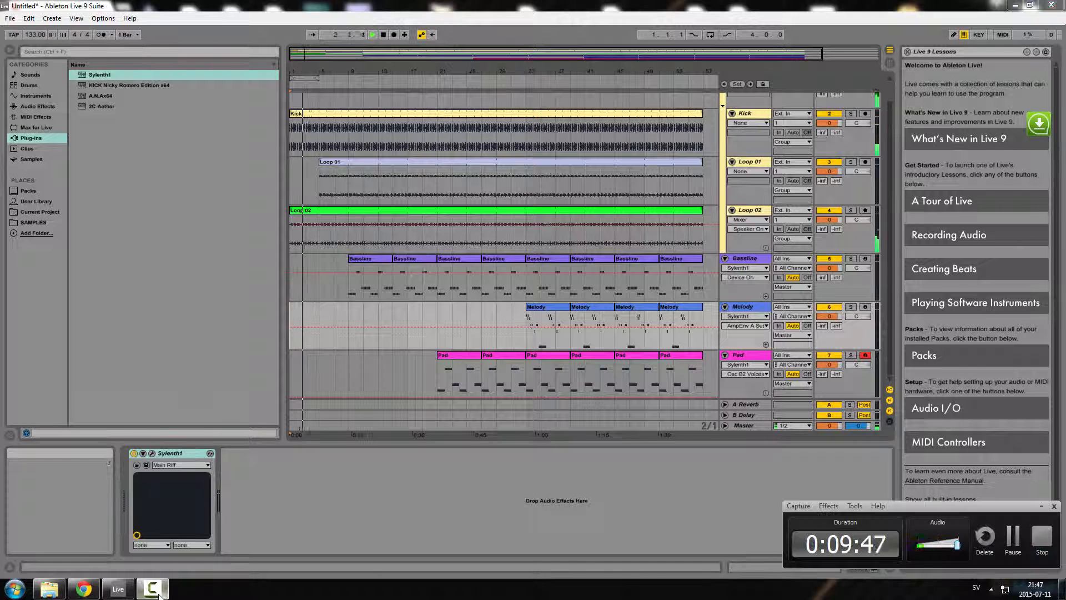
click(1042, 507)
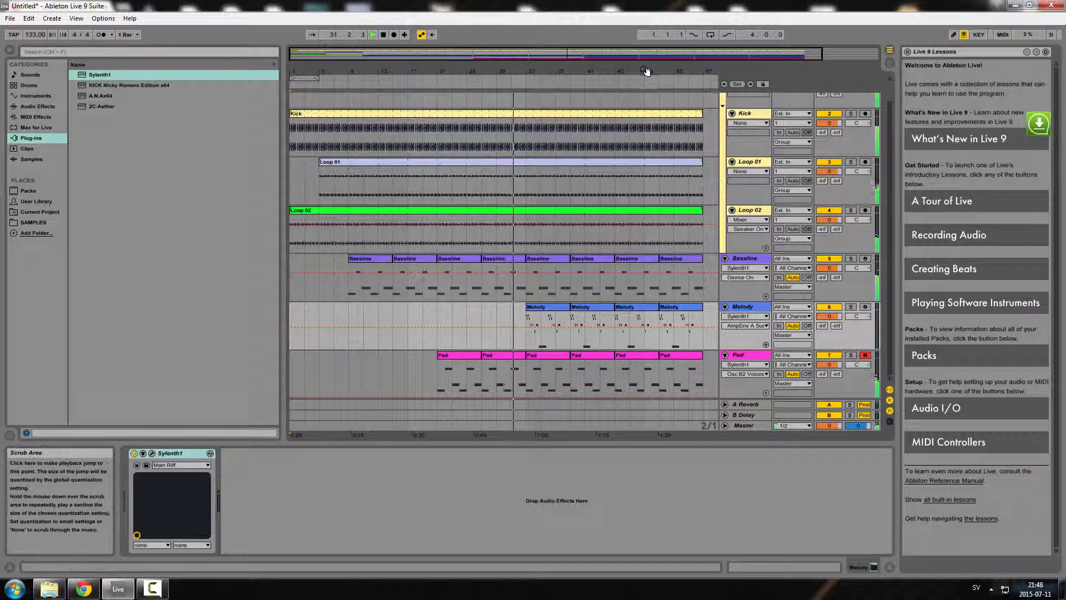
drag(643, 71, 643, 69)
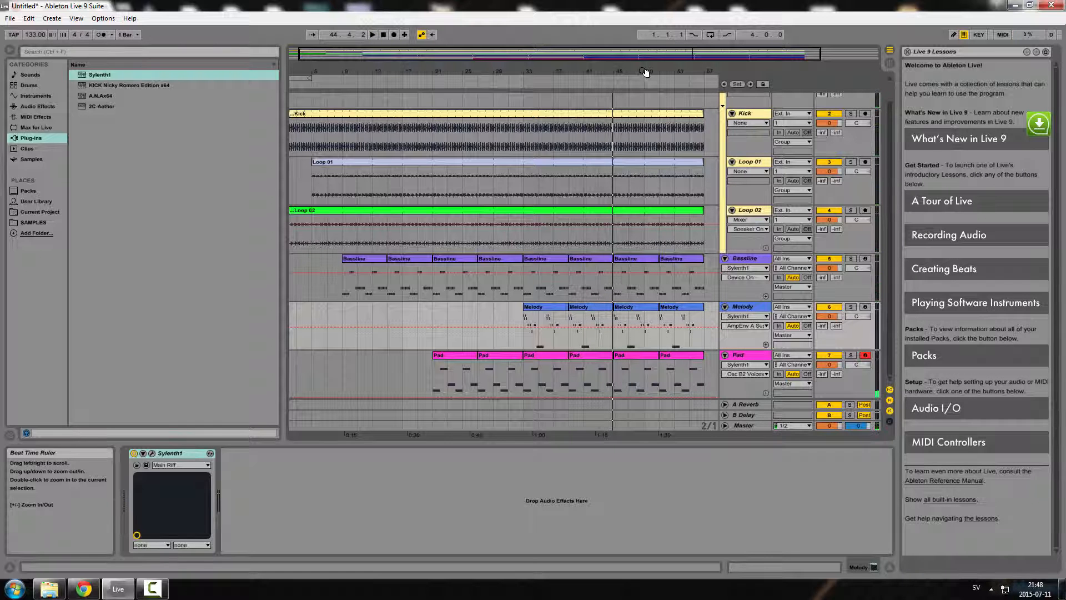
drag(511, 76, 333, 76)
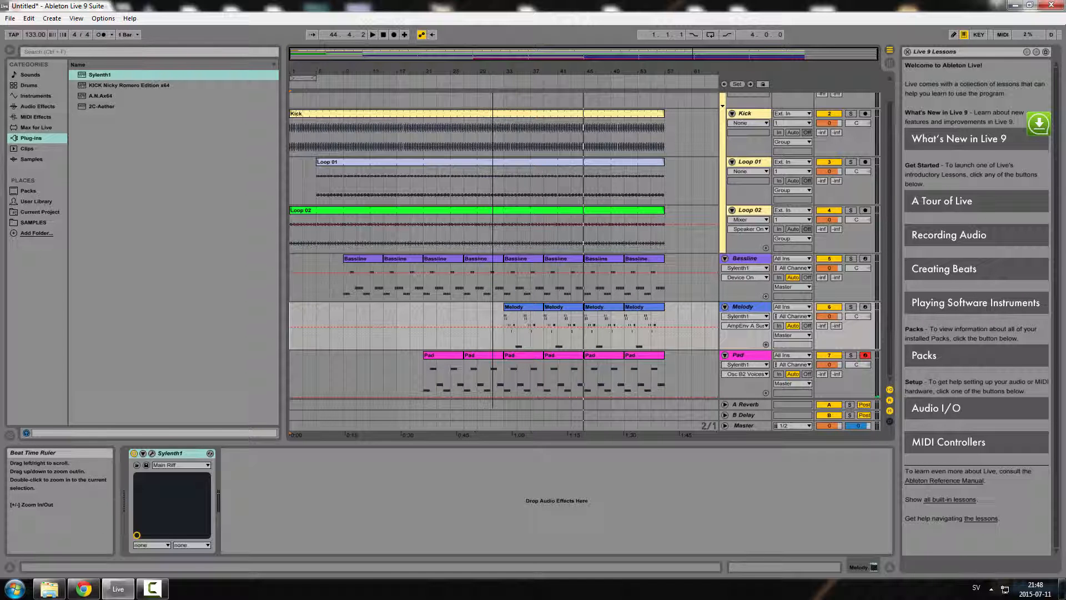
click(10, 18)
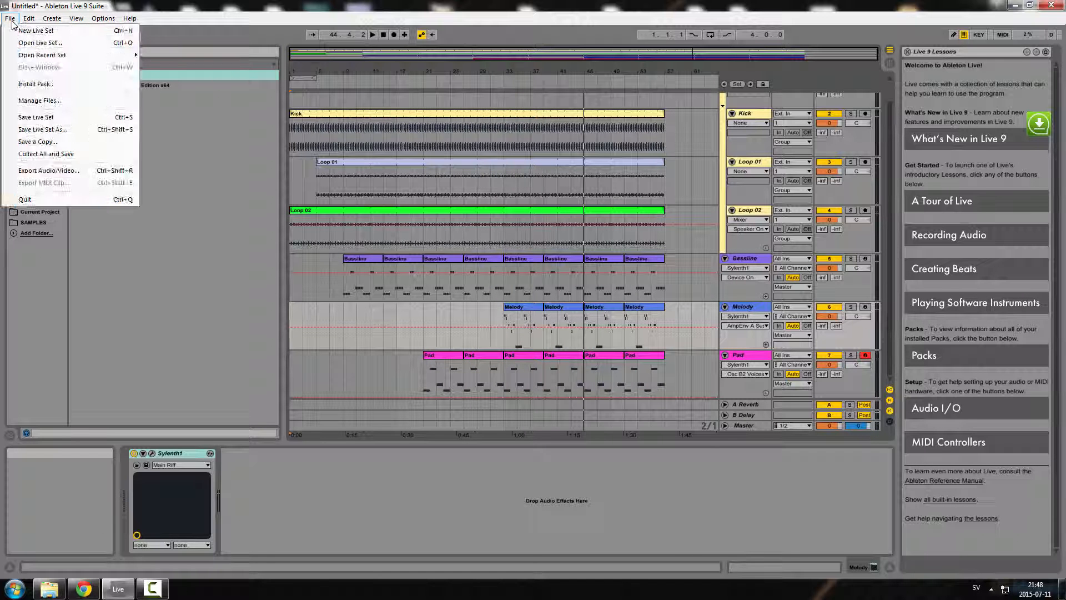
click(12, 20)
click(150, 591)
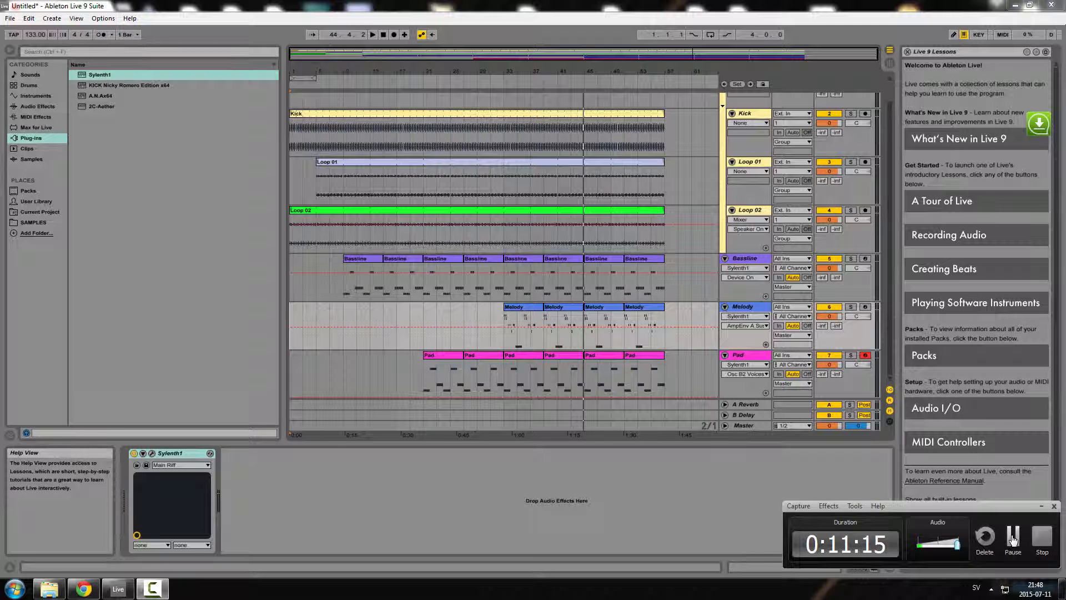
scroll(888, 167, up, 2)
scroll(887, 167, down, 1)
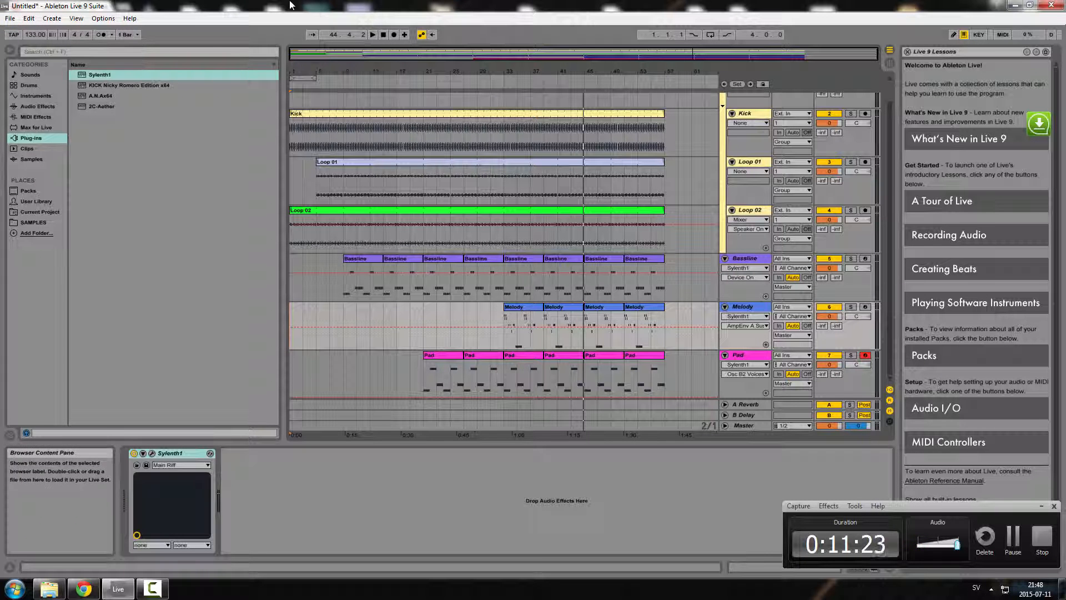
drag(891, 304, 897, 227)
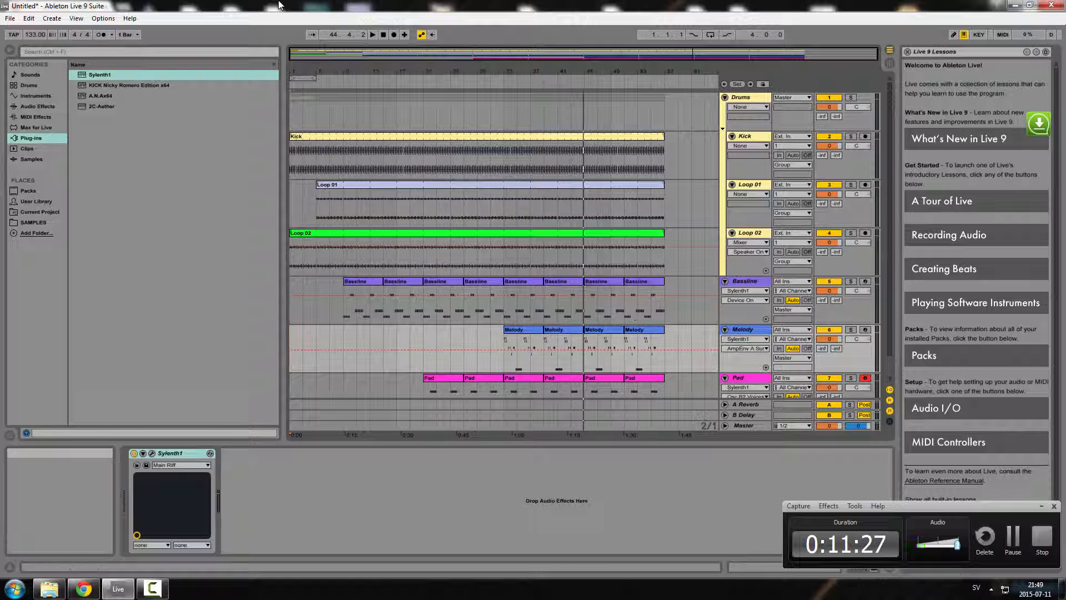